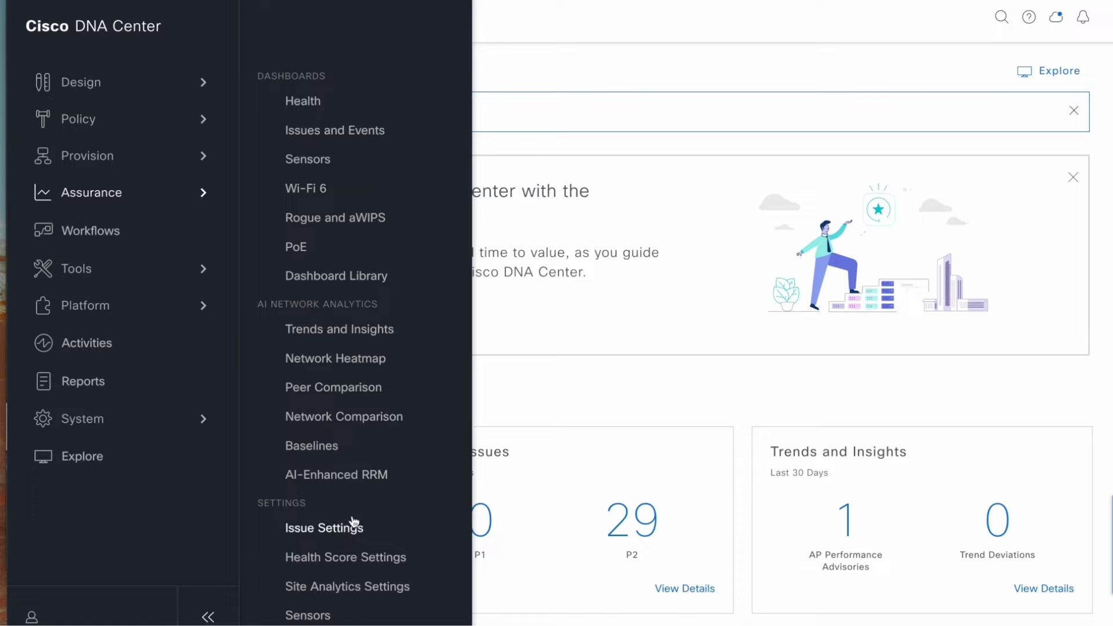
Open the Assurance Issue Settings and dismiss the User Defined Issue feature tip
{"action": "left_click", "coordinate": [345, 529]}
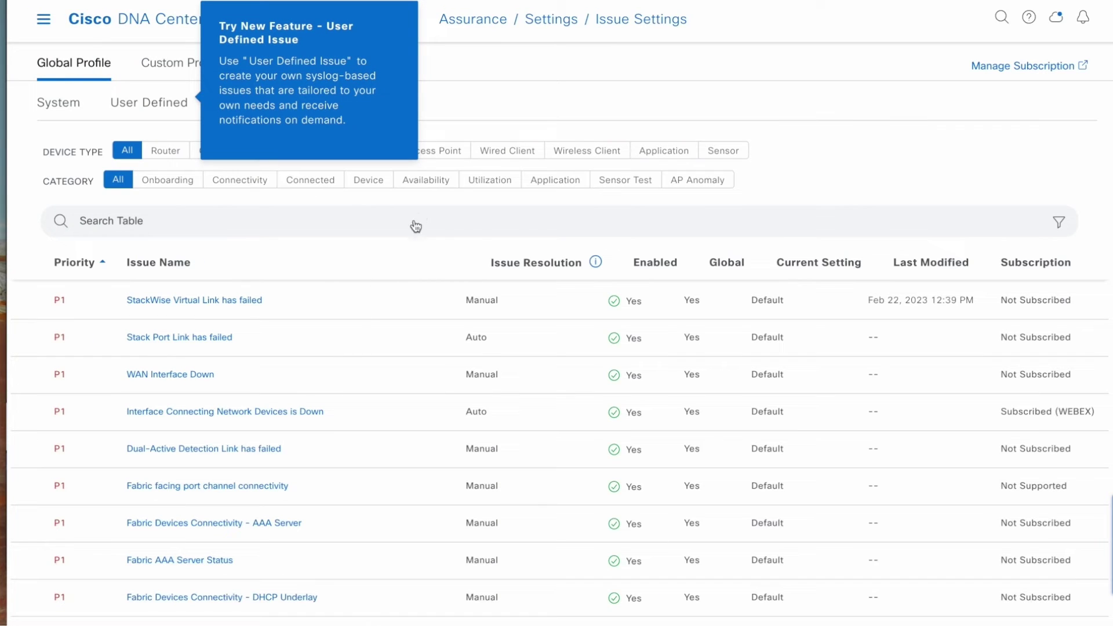
{"action": "left_click", "coordinate": [456, 85]}
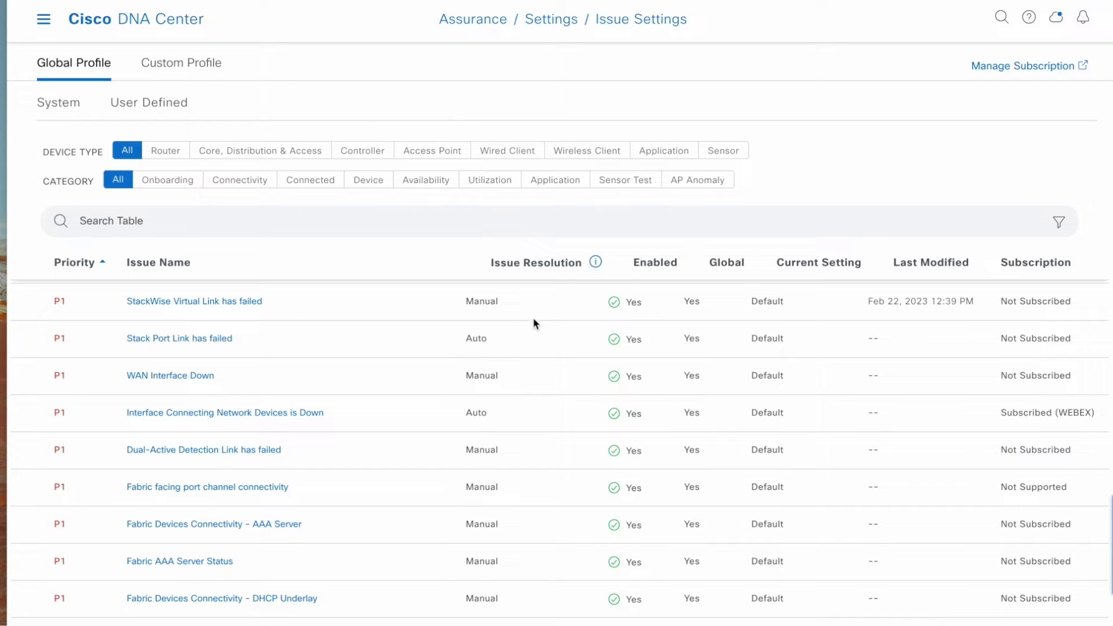
{"action": "mouse_move", "coordinate": [598, 271]}
Review the priority options of the "StackWise Virtual Link has failed" issue and close it without applying changes
{"action": "left_click", "coordinate": [249, 309]}
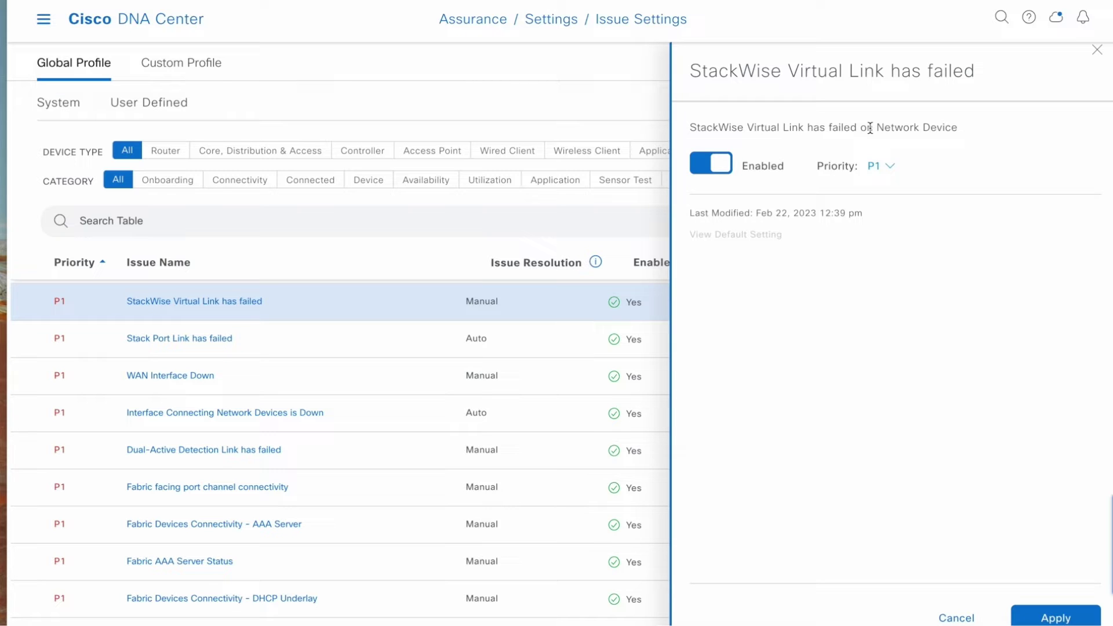
{"action": "left_click", "coordinate": [888, 166]}
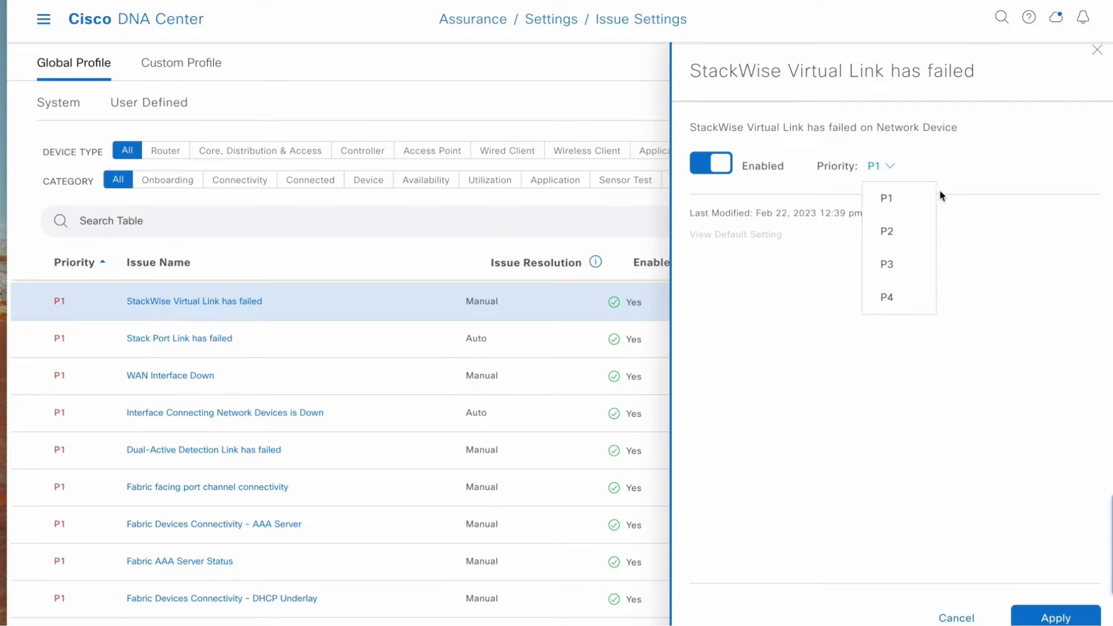
{"action": "left_click", "coordinate": [988, 178]}
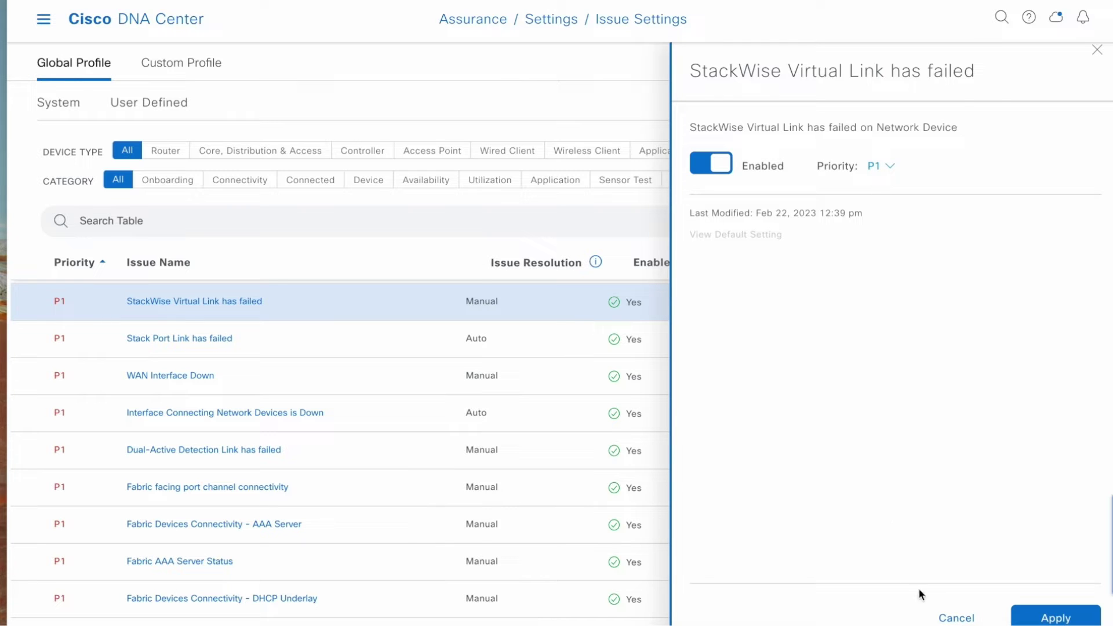
{"action": "left_click", "coordinate": [955, 617]}
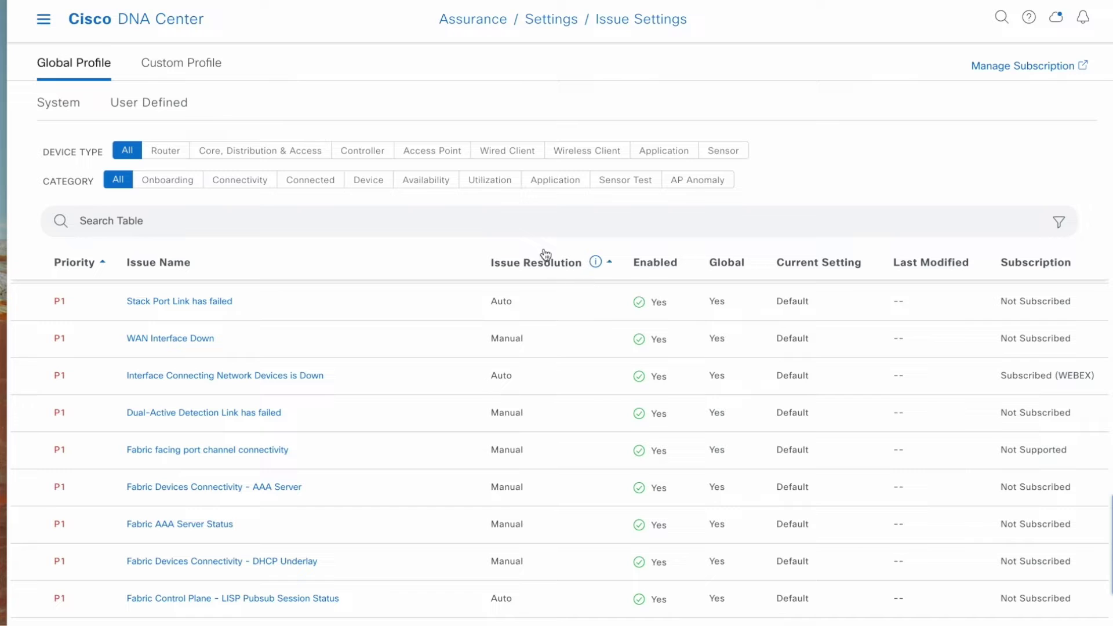
Filter the global issue table by "cpu"
{"action": "left_click", "coordinate": [540, 221]}
{"action": "type", "text": "cpu"}
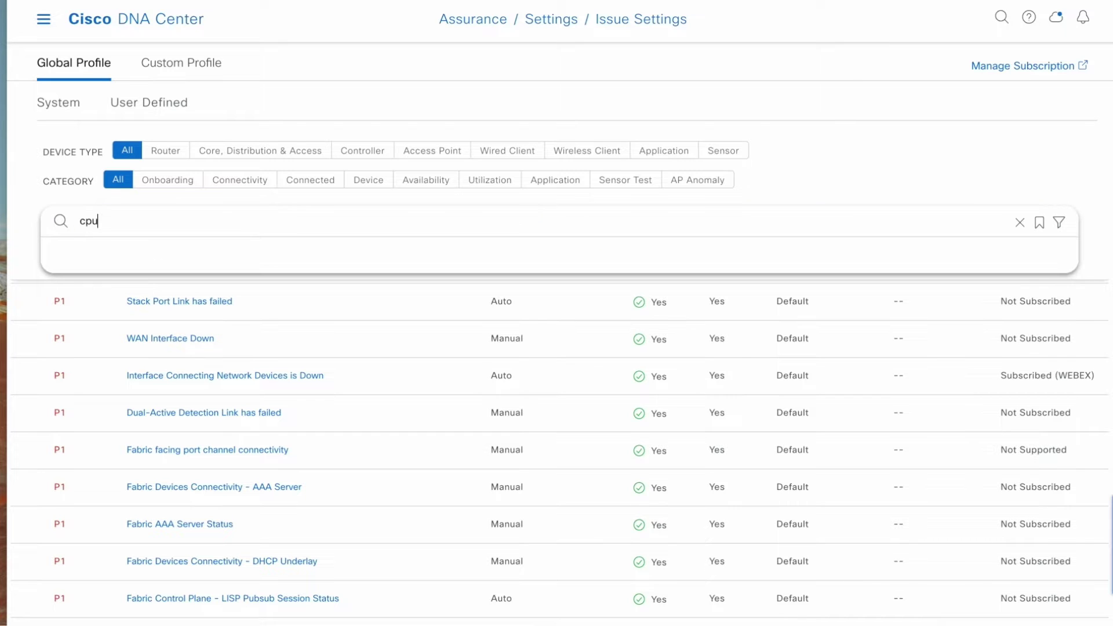
{"action": "key", "text": "Return"}
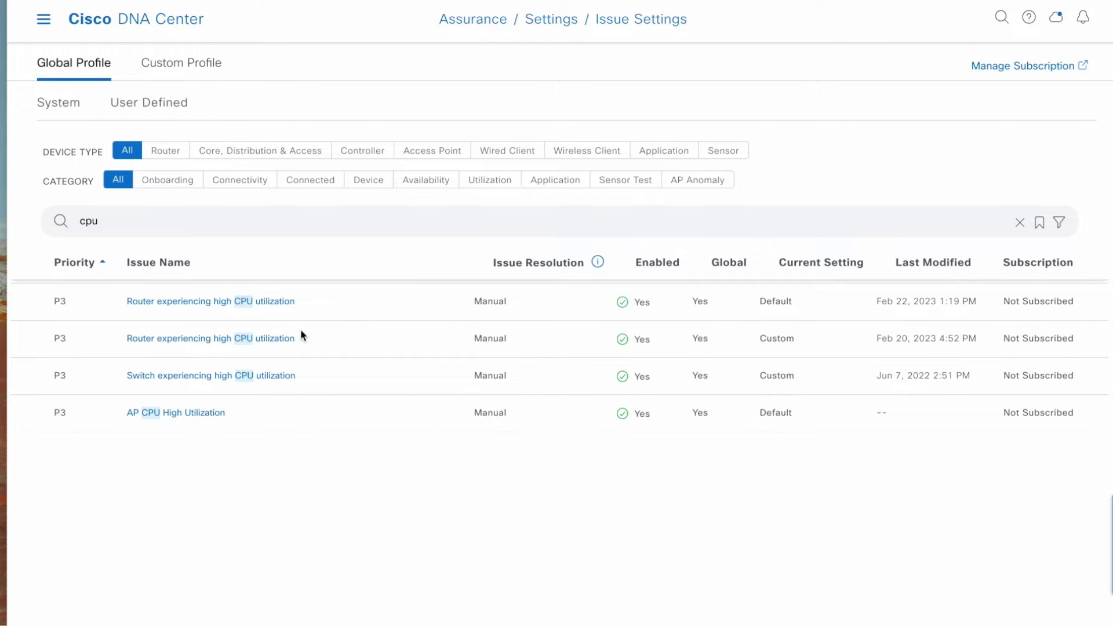
Enter 98 % as the CPU utilization trigger of the first "Router experiencing high CPU utilization" issue and discard the change
{"action": "left_click", "coordinate": [265, 303]}
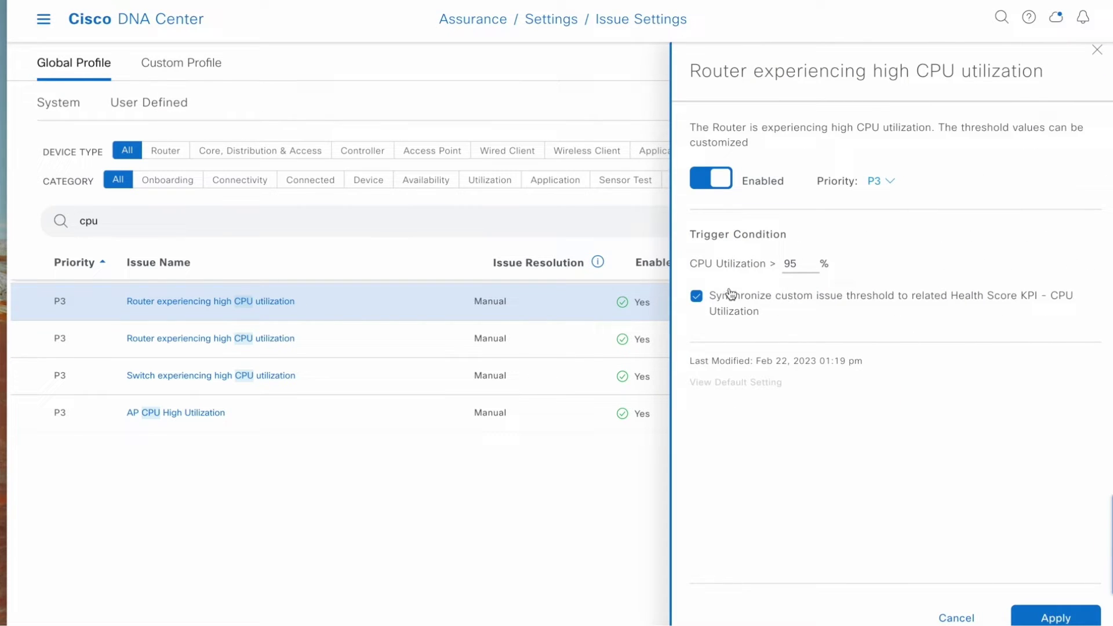
{"action": "left_click", "coordinate": [805, 268]}
{"action": "key", "text": "BackSpace"}
{"action": "type", "text": "8"}
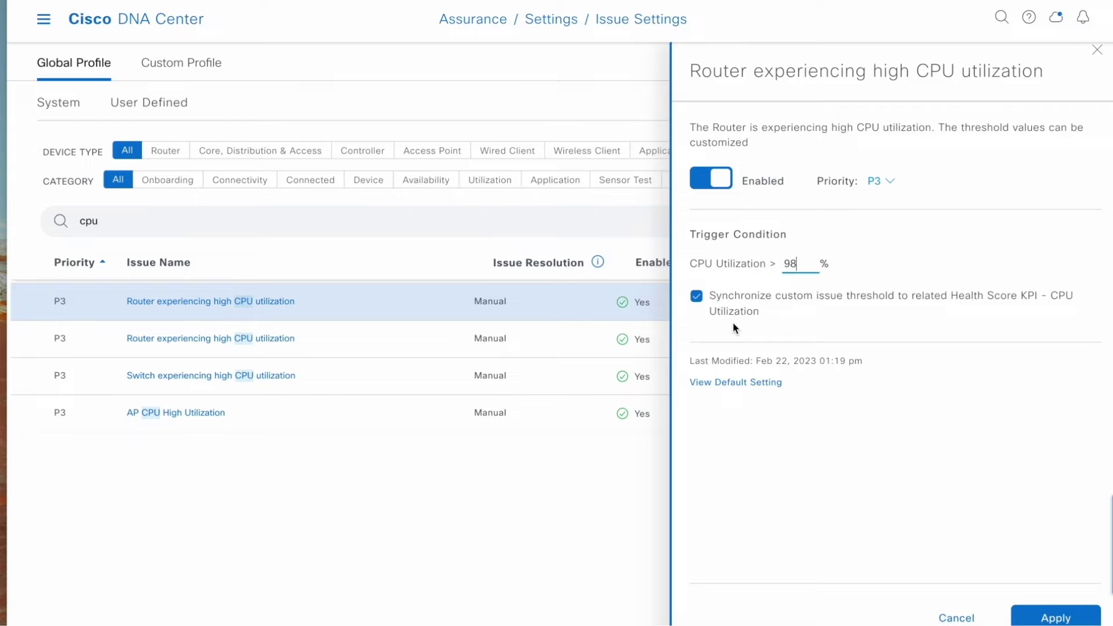
{"action": "left_click", "coordinate": [954, 618]}
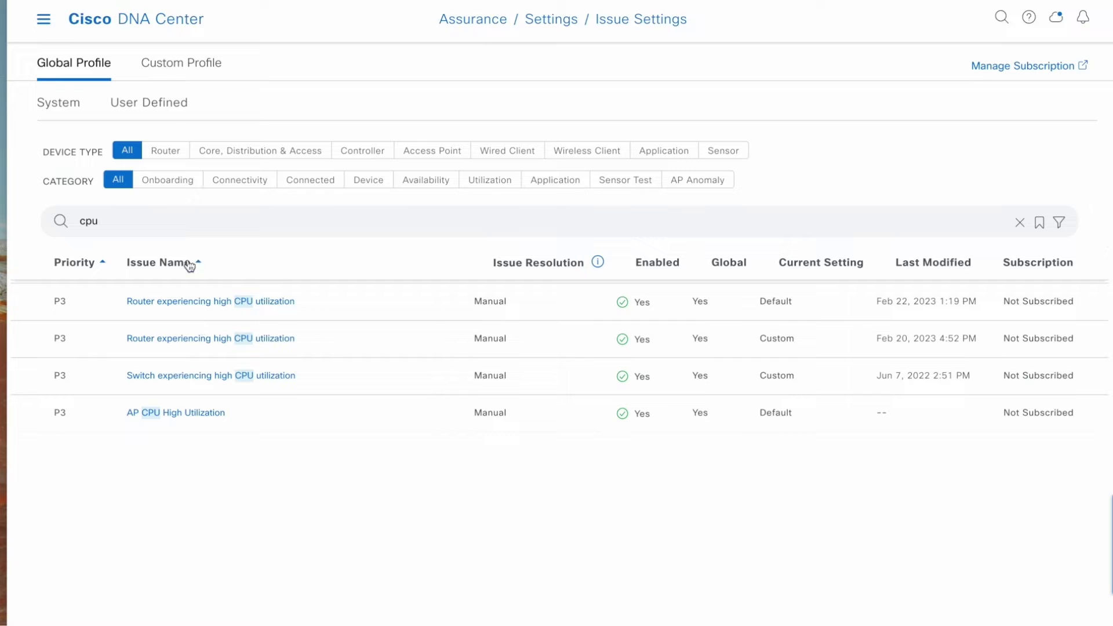
Add a custom issue profile named sanjoseprofile
{"action": "left_click", "coordinate": [184, 71]}
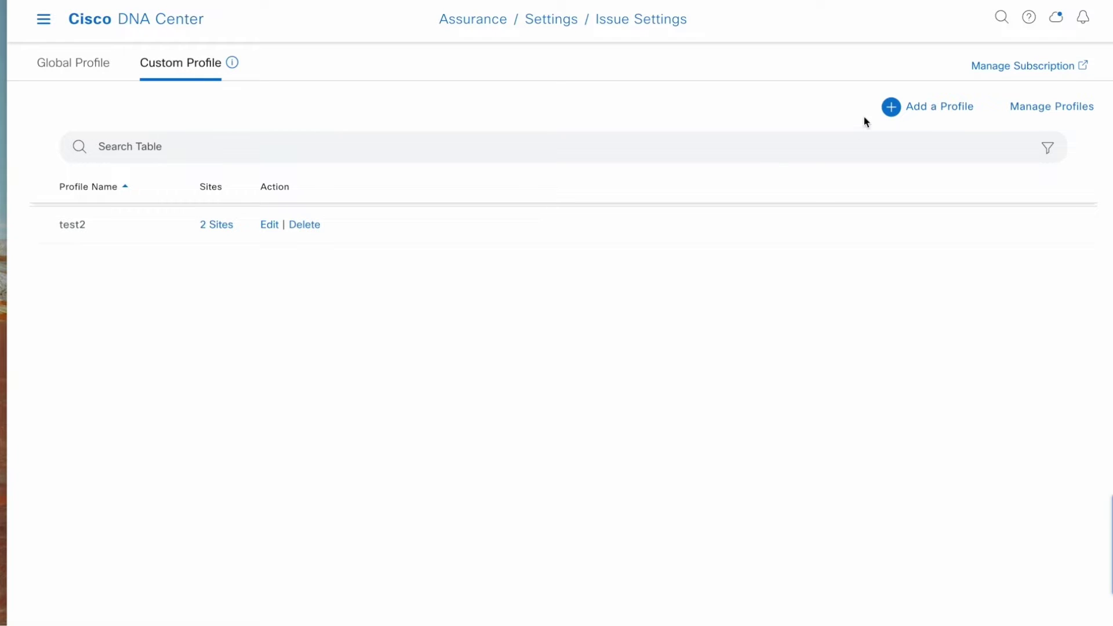
{"action": "left_click", "coordinate": [919, 106]}
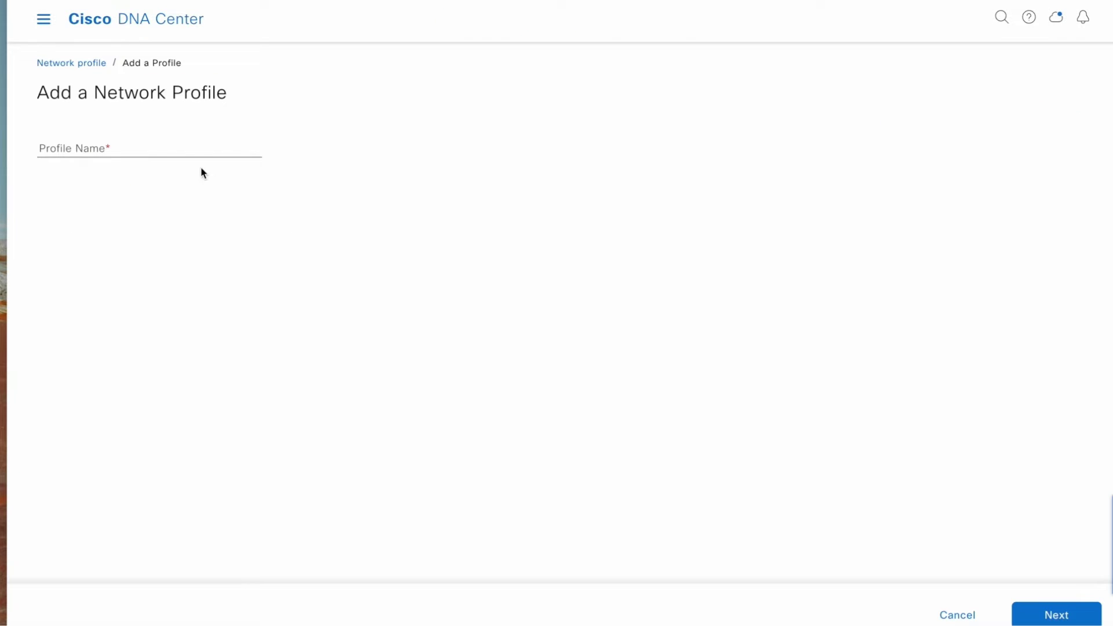
{"action": "left_click", "coordinate": [183, 145]}
{"action": "type", "text": "san"}
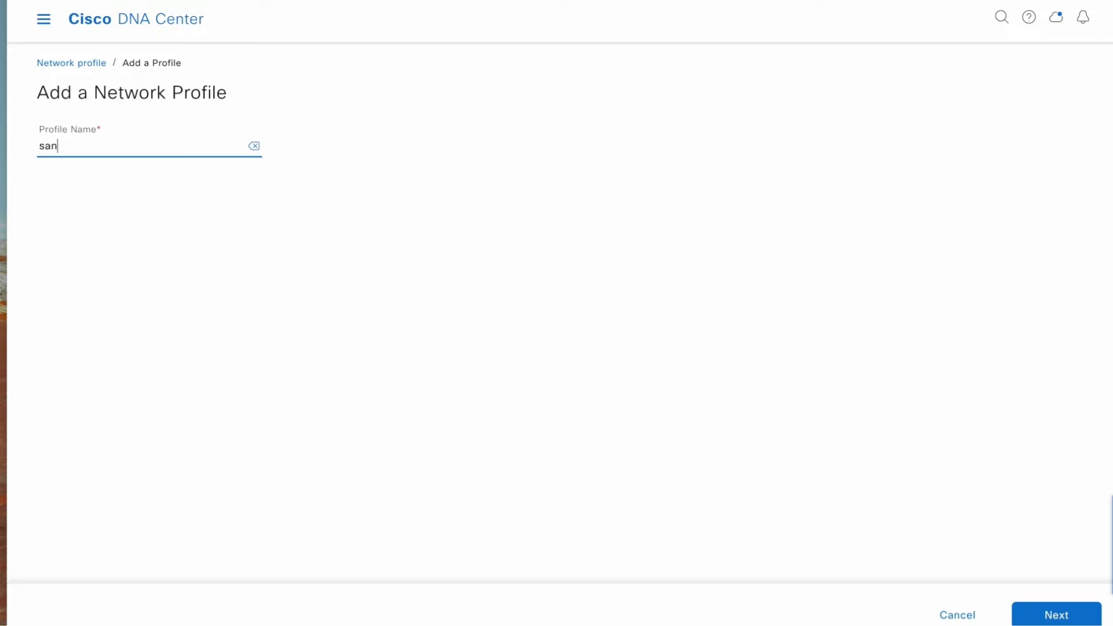
{"action": "type", "text": "joseprofile"}
{"action": "left_click", "coordinate": [1045, 615]}
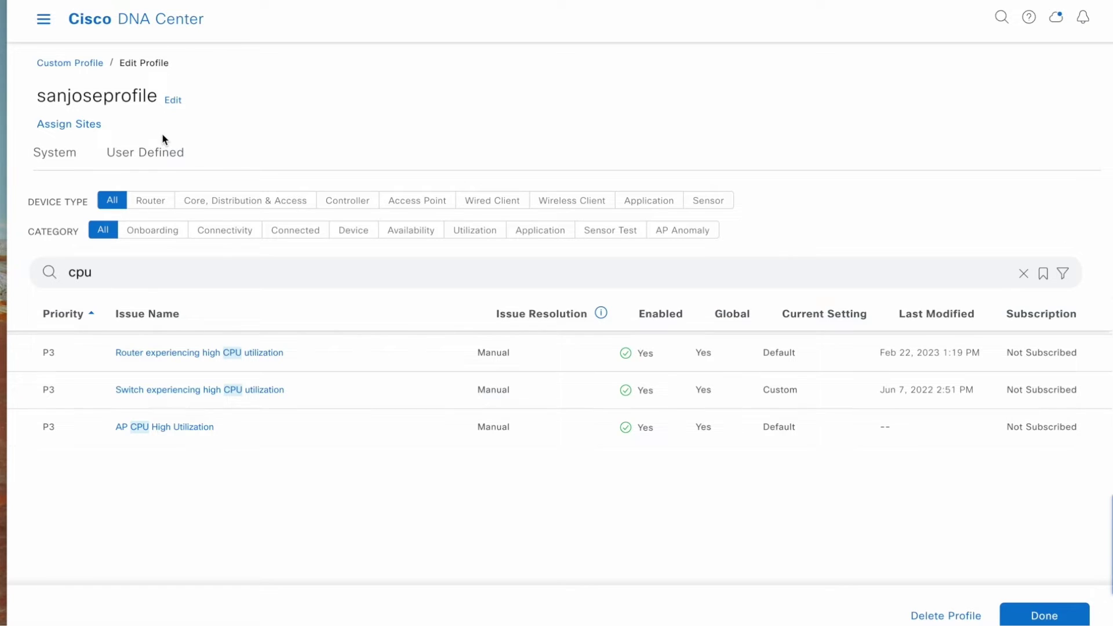
Assign the San Jose site to sanjoseprofile and save the assignment
{"action": "left_click", "coordinate": [88, 129]}
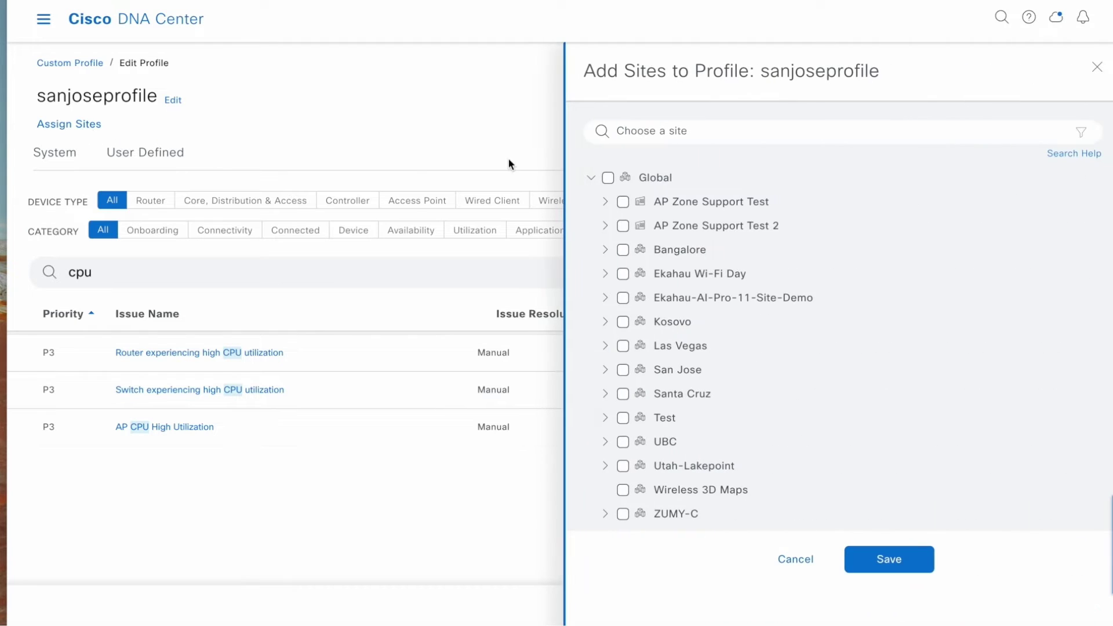
{"action": "left_click", "coordinate": [625, 371]}
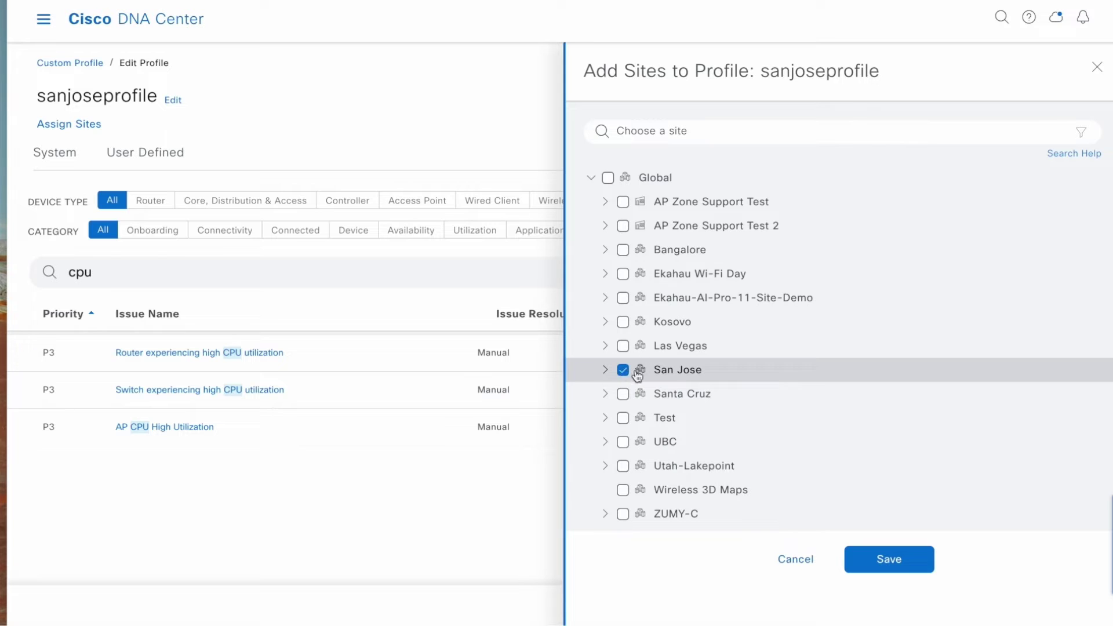
{"action": "left_click", "coordinate": [891, 560]}
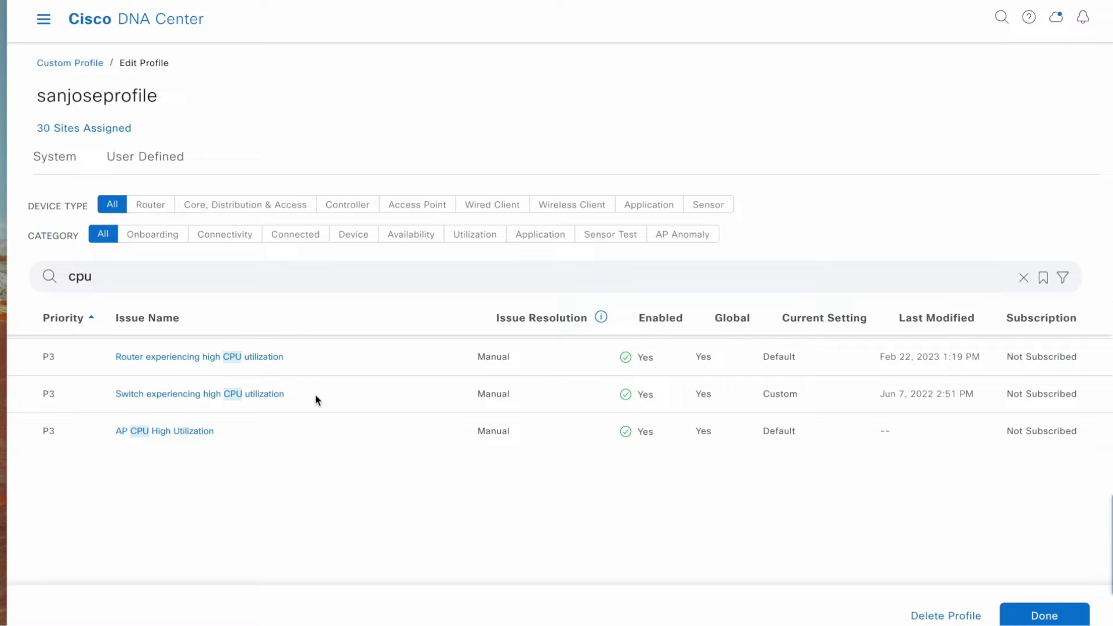
Set the profile's "Switch experiencing high CPU utilization" issue to priority P1 with a 93 % CPU utilization trigger, and finish the profile
{"action": "left_click", "coordinate": [260, 400]}
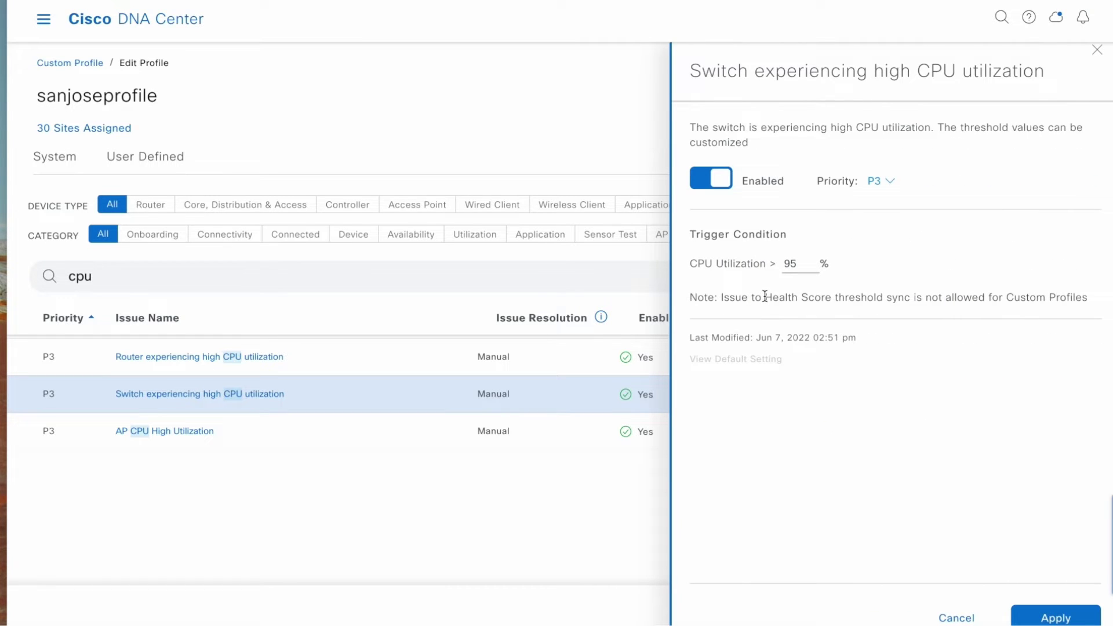
{"action": "left_click", "coordinate": [889, 182]}
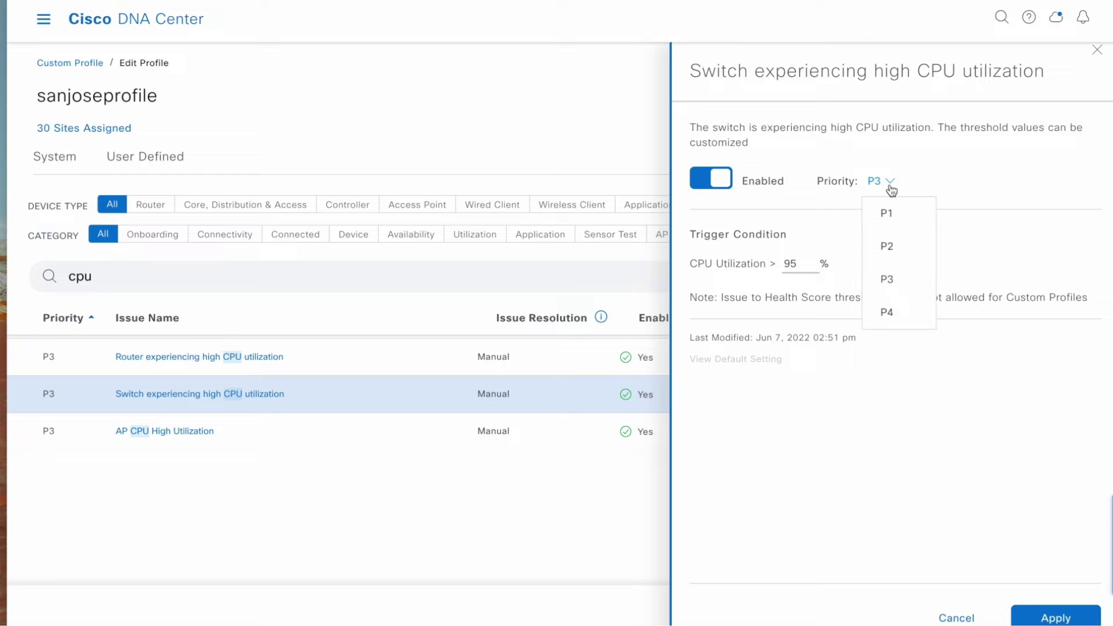
{"action": "left_click", "coordinate": [895, 216]}
{"action": "left_click", "coordinate": [810, 263]}
{"action": "key", "text": "BackSpace"}
{"action": "type", "text": "3"}
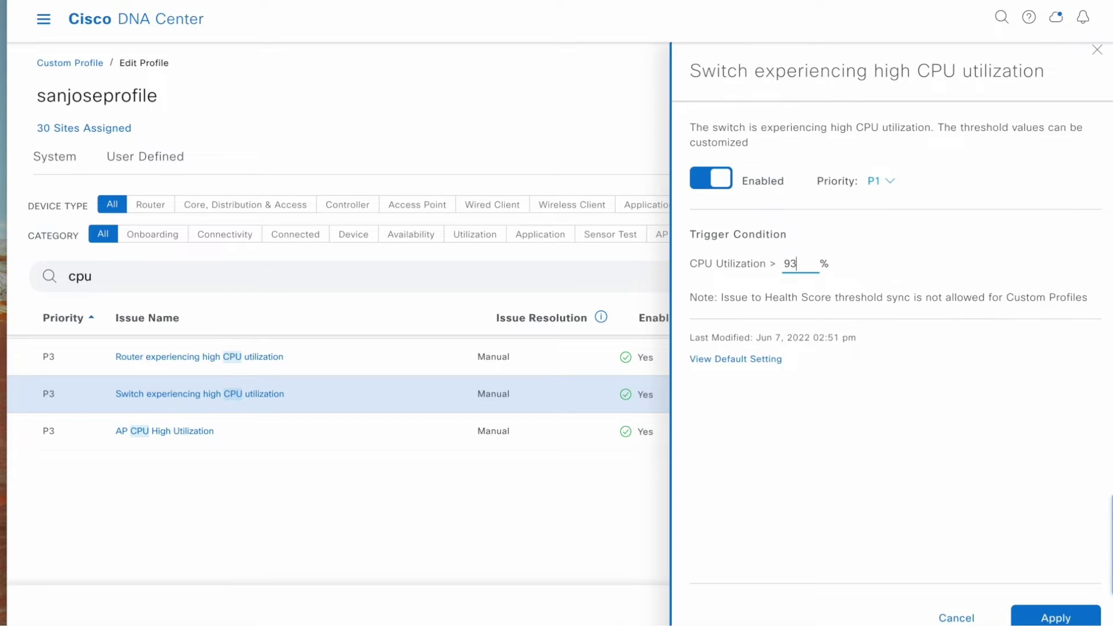
{"action": "left_click", "coordinate": [1052, 618]}
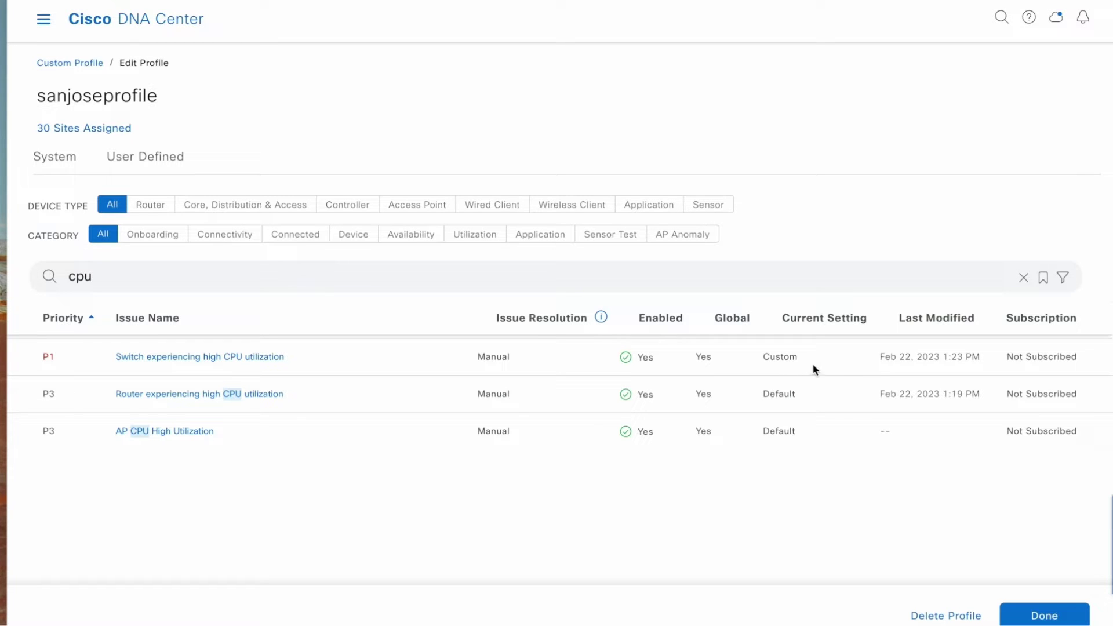
{"action": "left_click", "coordinate": [1042, 614]}
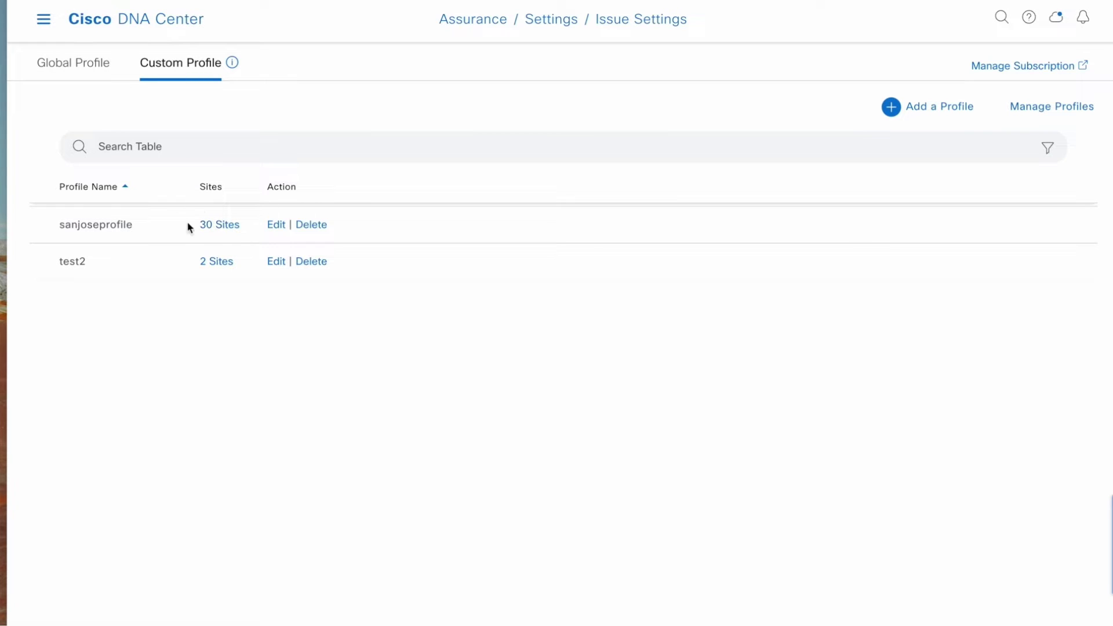
Reopen sanjoseprofile for editing and clear its cpu filter to look through the full issue list
{"action": "left_click", "coordinate": [276, 226]}
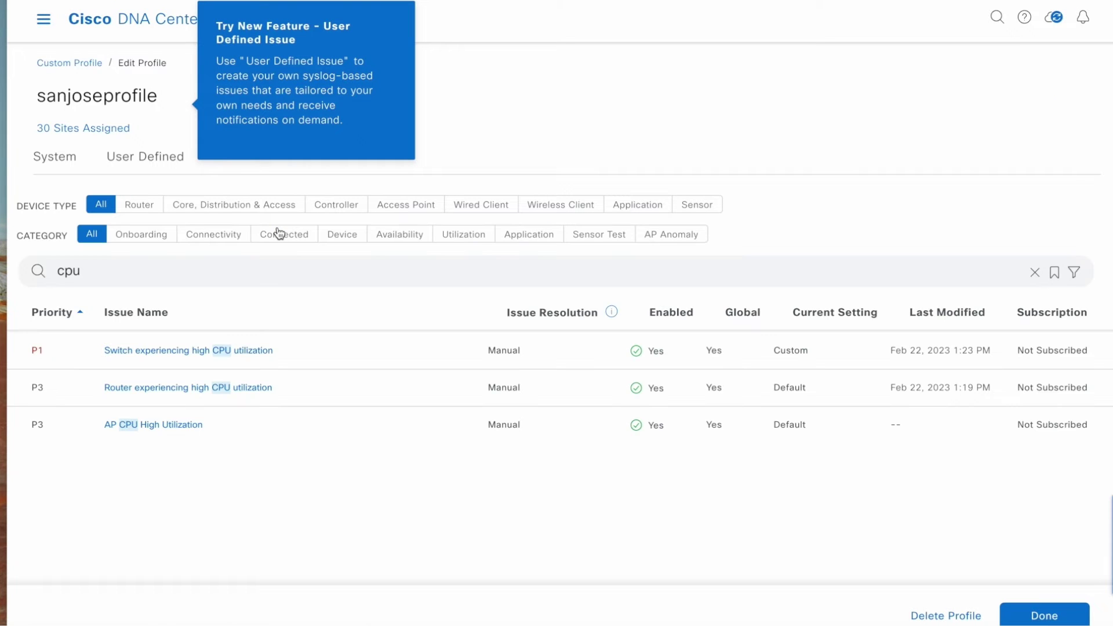
{"action": "left_click", "coordinate": [302, 283]}
{"action": "key", "text": "BackSpace"}
{"action": "key", "text": "BackSpace"}
{"action": "key", "text": "BackSpace"}
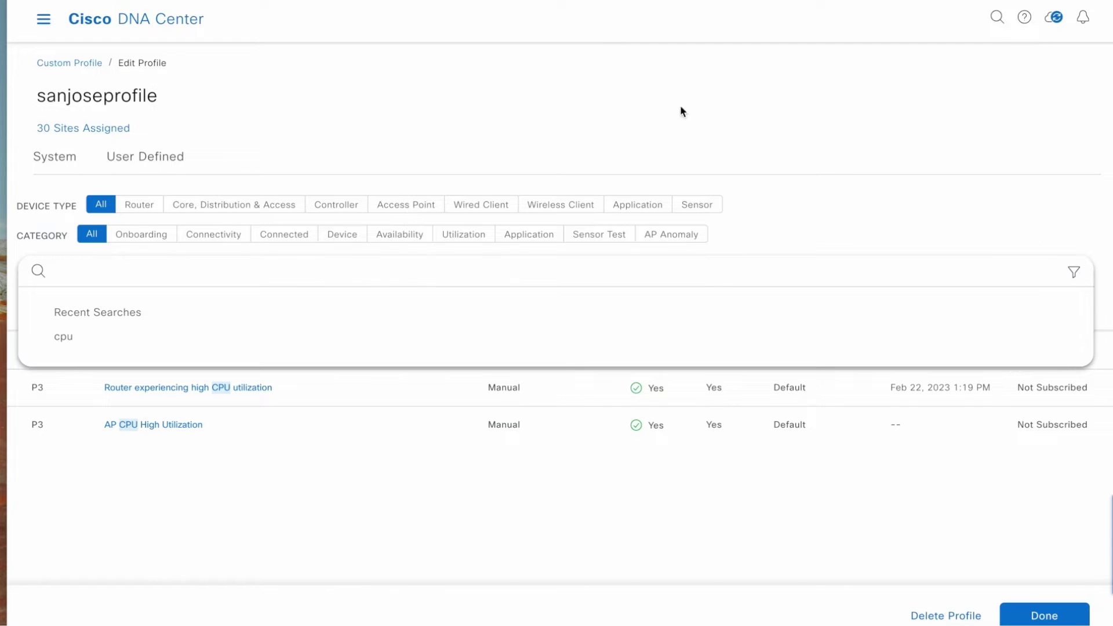
{"action": "left_click", "coordinate": [689, 108]}
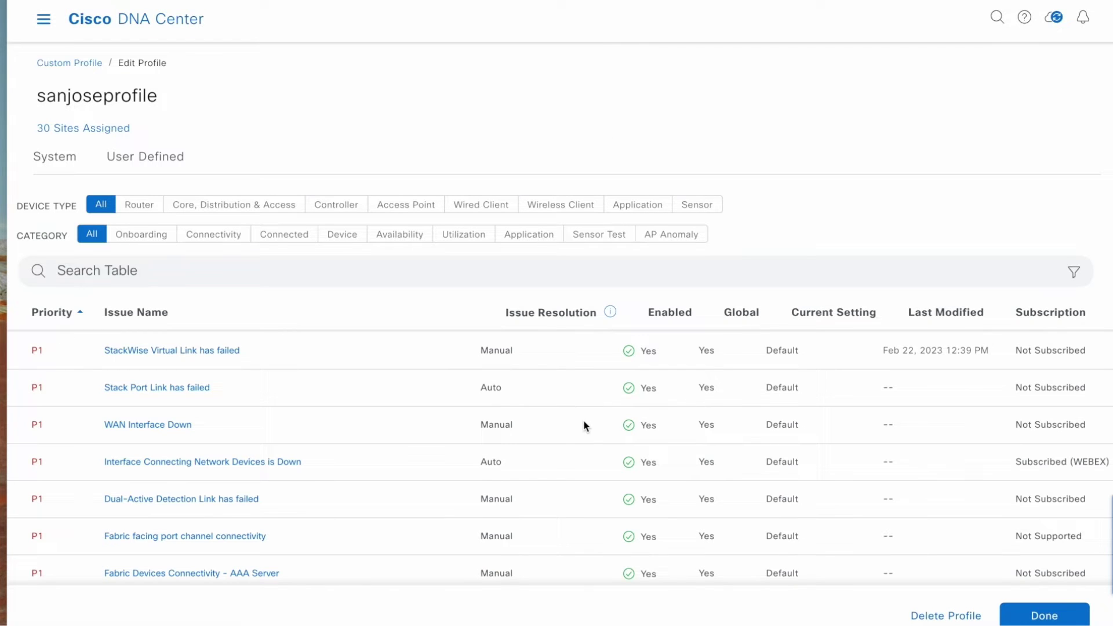
{"action": "scroll", "coordinate": [584, 422], "scroll_direction": "down", "scroll_amount": 1}
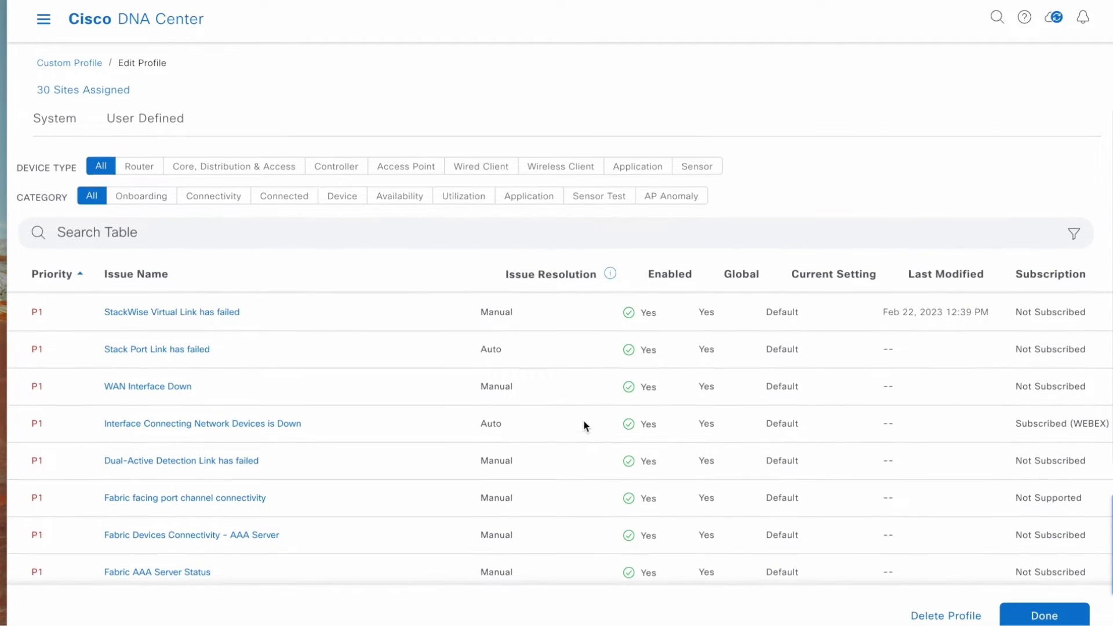
{"action": "scroll", "coordinate": [584, 421], "scroll_direction": "up", "scroll_amount": 1}
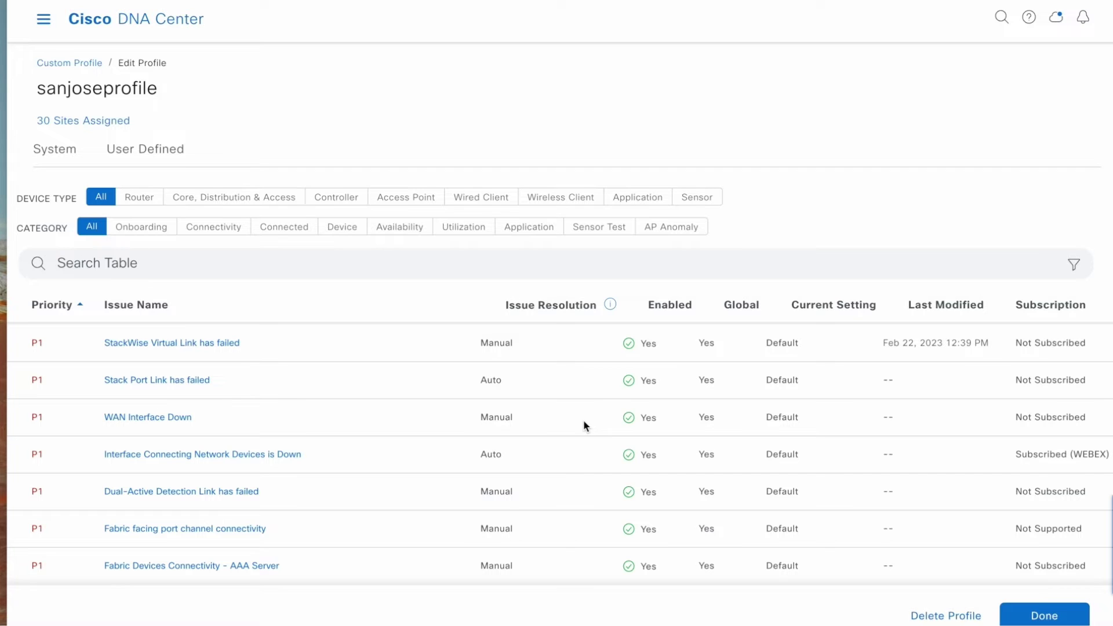
Filter the profile's issues by "cpu", check the switch high-CPU issue's priority and trigger, and close the profile
{"action": "left_click", "coordinate": [492, 265]}
{"action": "type", "text": "cp"}
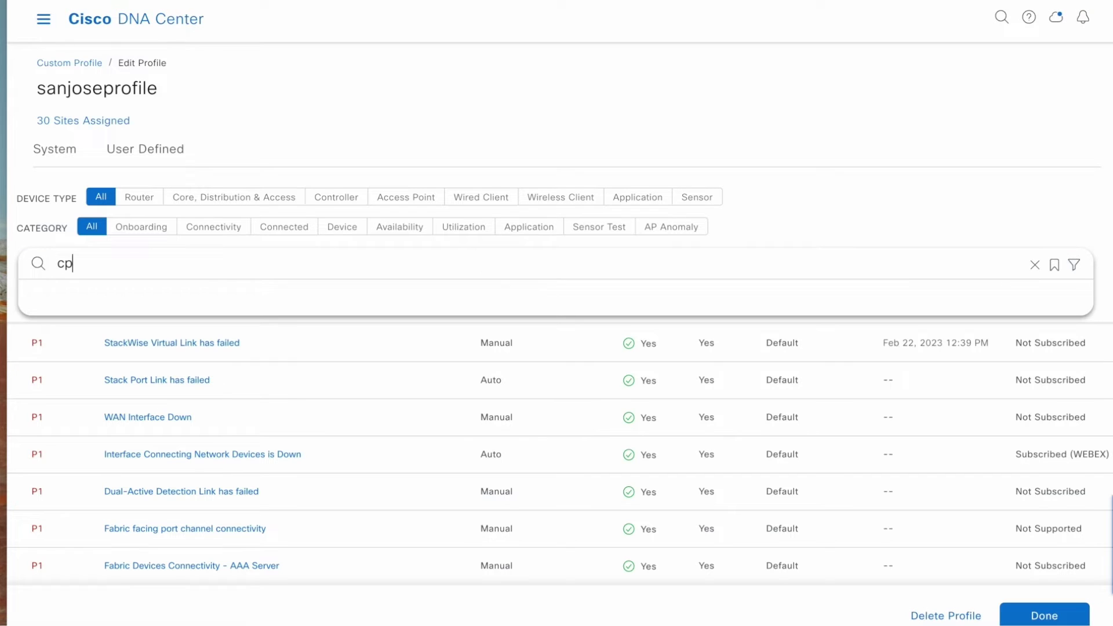
{"action": "type", "text": "u"}
{"action": "key", "text": "Return"}
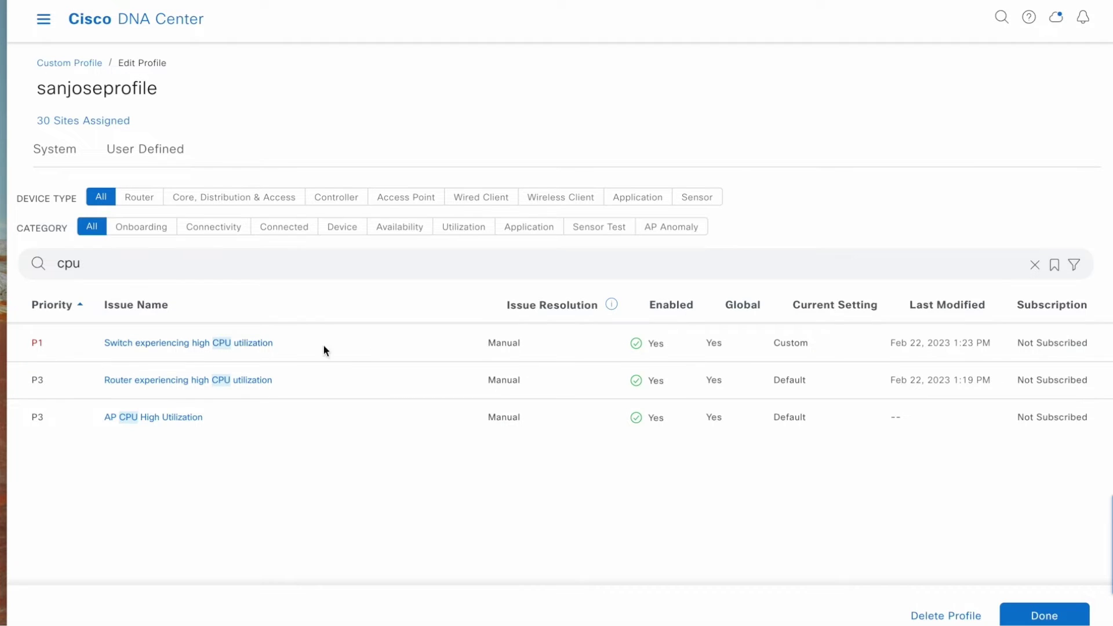
{"action": "left_click", "coordinate": [233, 346]}
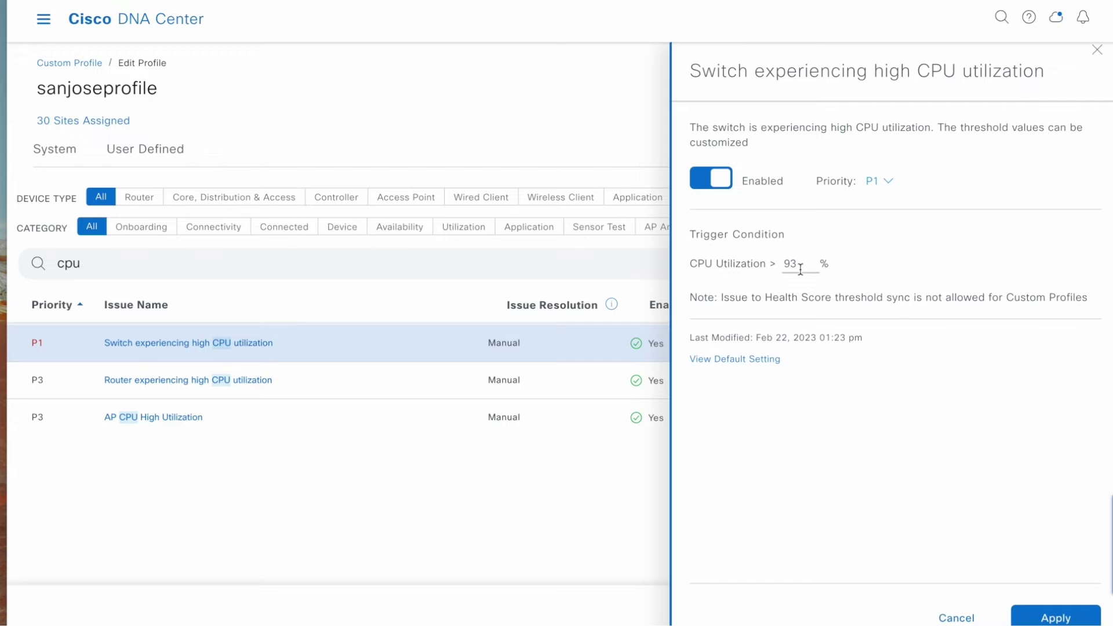
{"action": "left_click", "coordinate": [956, 618]}
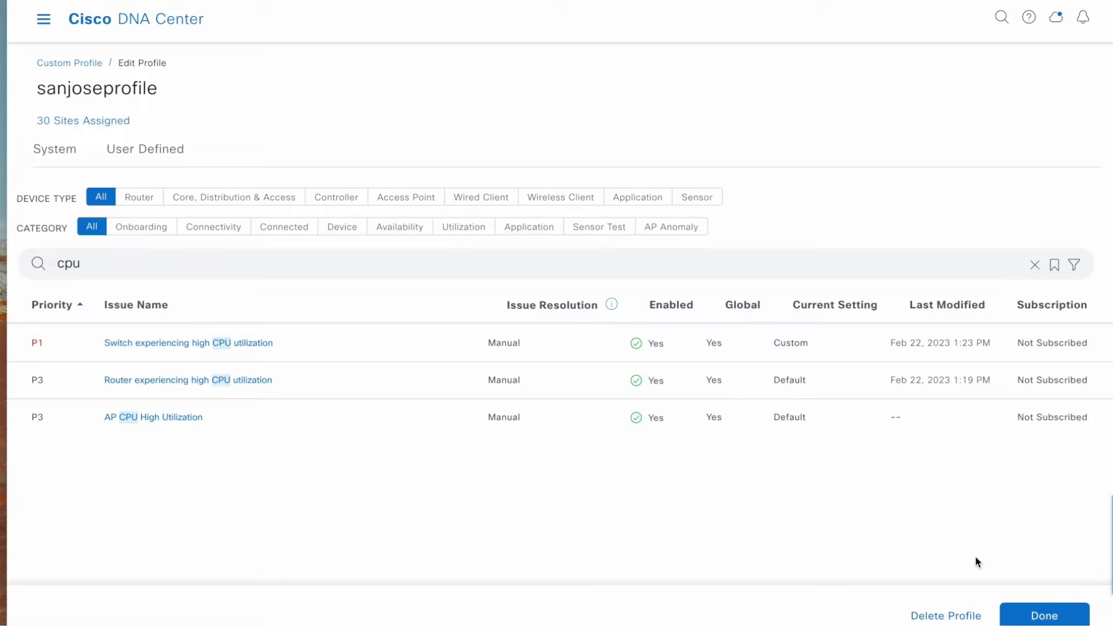
{"action": "left_click", "coordinate": [1037, 614]}
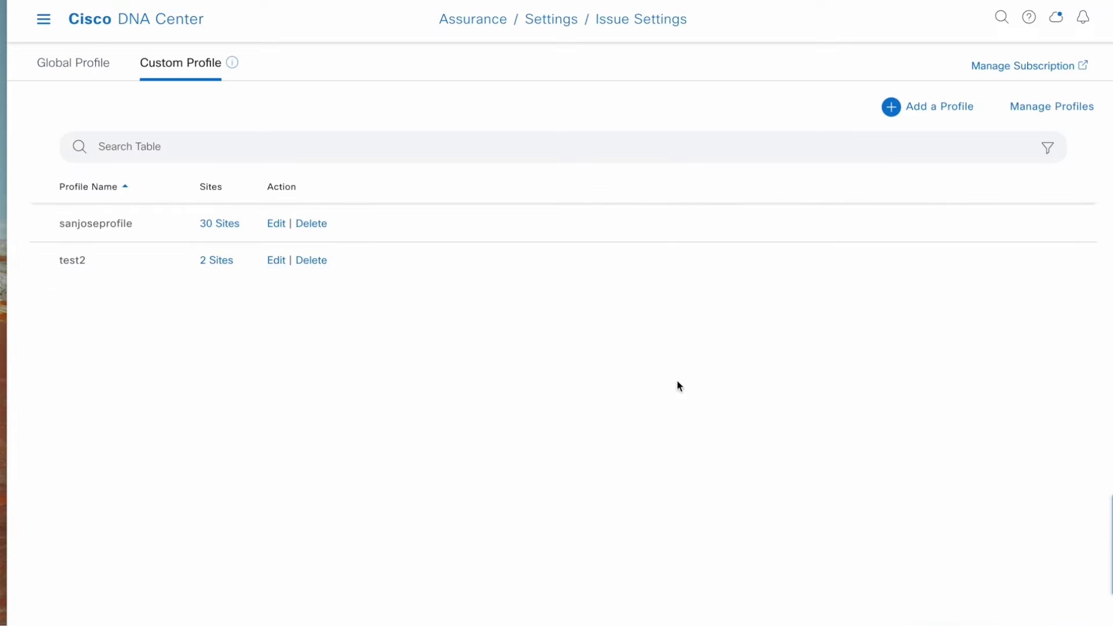
Return to the Global Profile and clear the cpu filter to list all its issues
{"action": "left_click", "coordinate": [91, 68]}
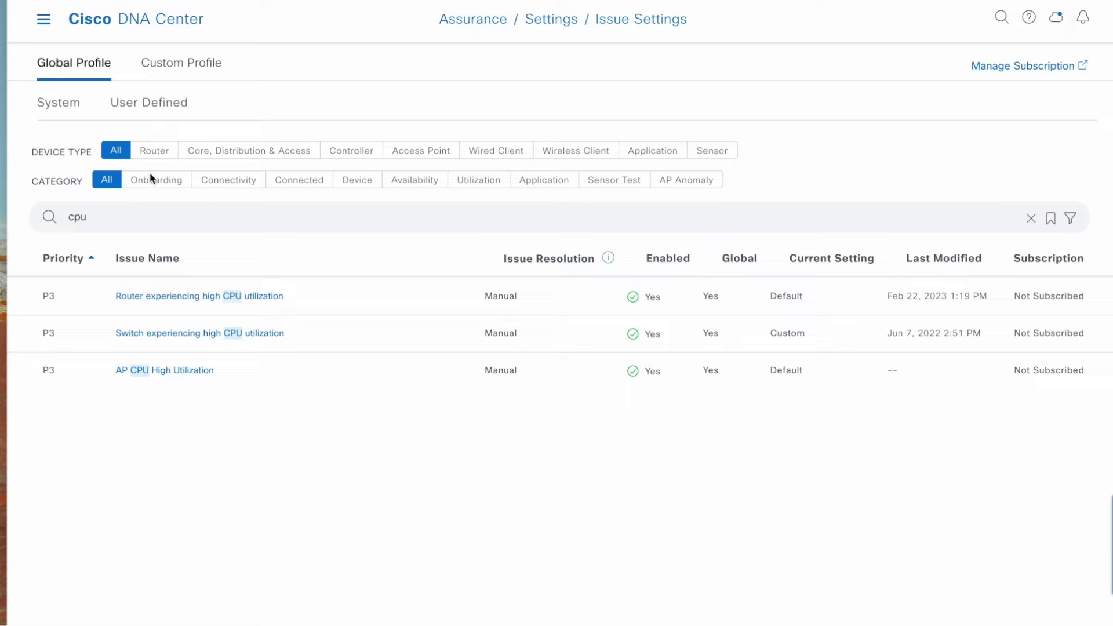
{"action": "left_click", "coordinate": [138, 221]}
{"action": "key", "text": "BackSpace"}
{"action": "key", "text": "BackSpace"}
{"action": "key", "text": "BackSpace"}
{"action": "left_click", "coordinate": [429, 71]}
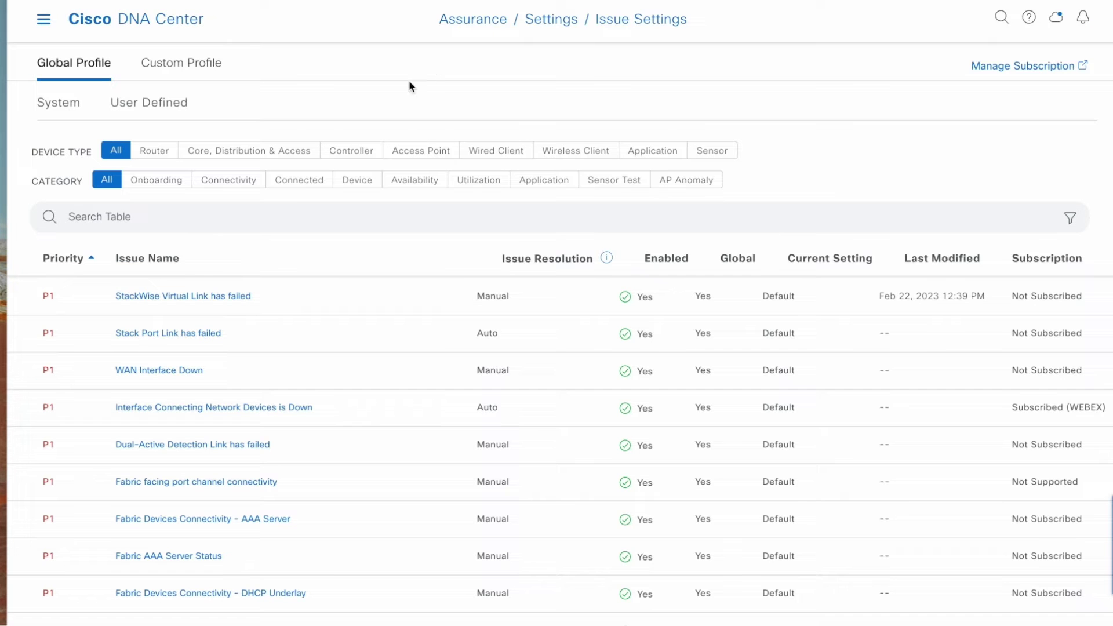
Start a global user-defined issue named bgpchangeissue, described as "trigger an issuie when BGP adj change happens - BGP-5-ADJCHANGE: neighbor 15.15.15.2 down"
{"action": "left_click", "coordinate": [181, 107]}
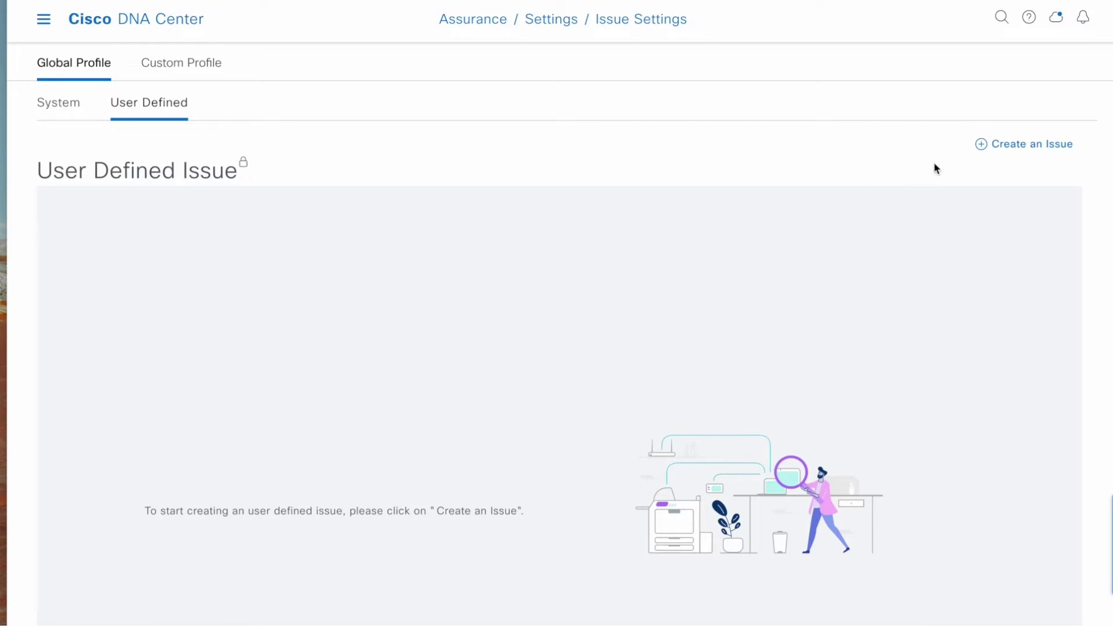
{"action": "left_click", "coordinate": [995, 149]}
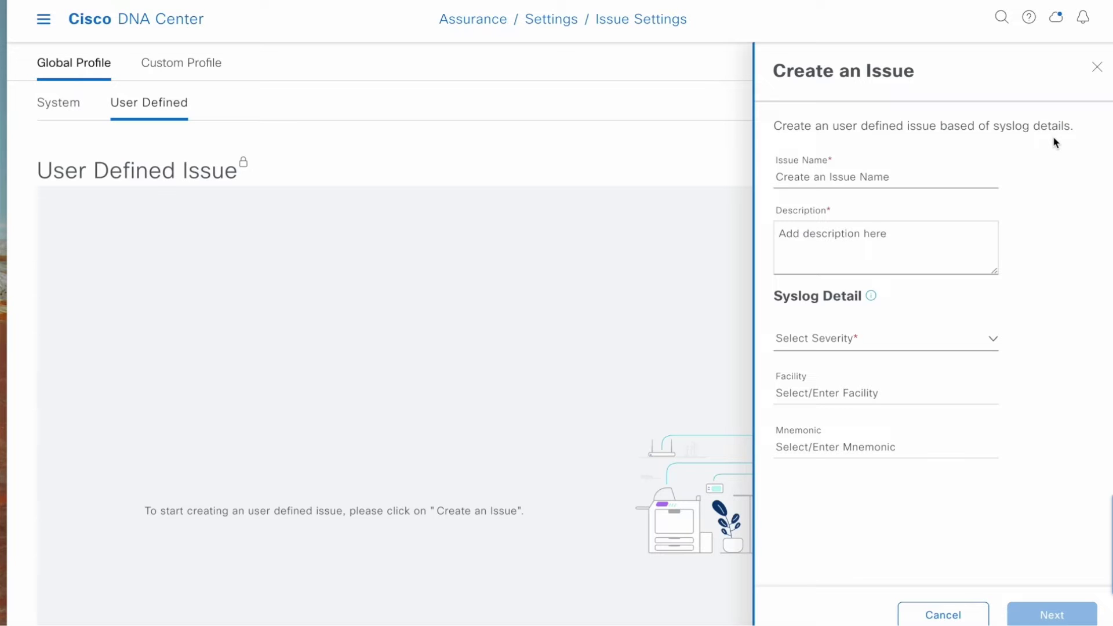
{"action": "left_click", "coordinate": [935, 176]}
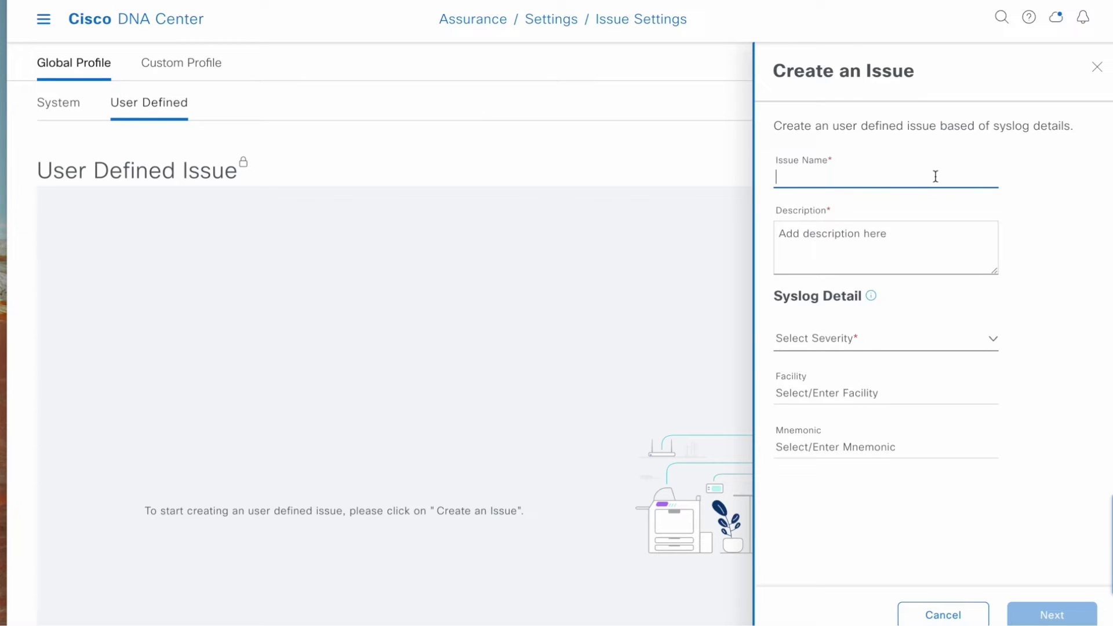
{"action": "type", "text": "bgpchangeissue"}
{"action": "left_click", "coordinate": [923, 236]}
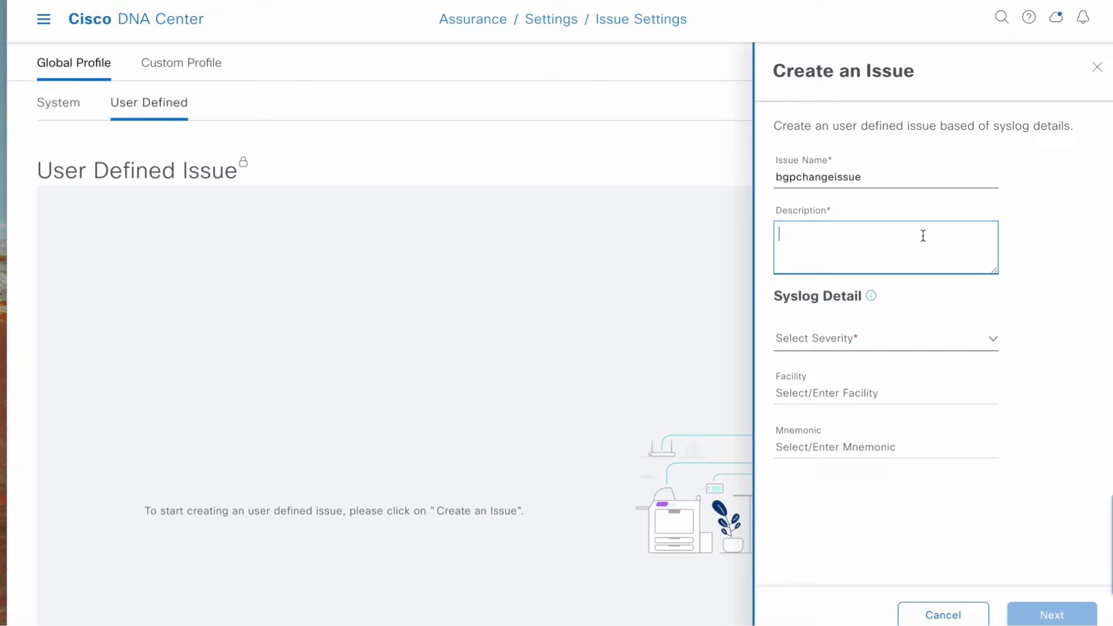
{"action": "type", "text": "trigger an issuie when BGP ad"}
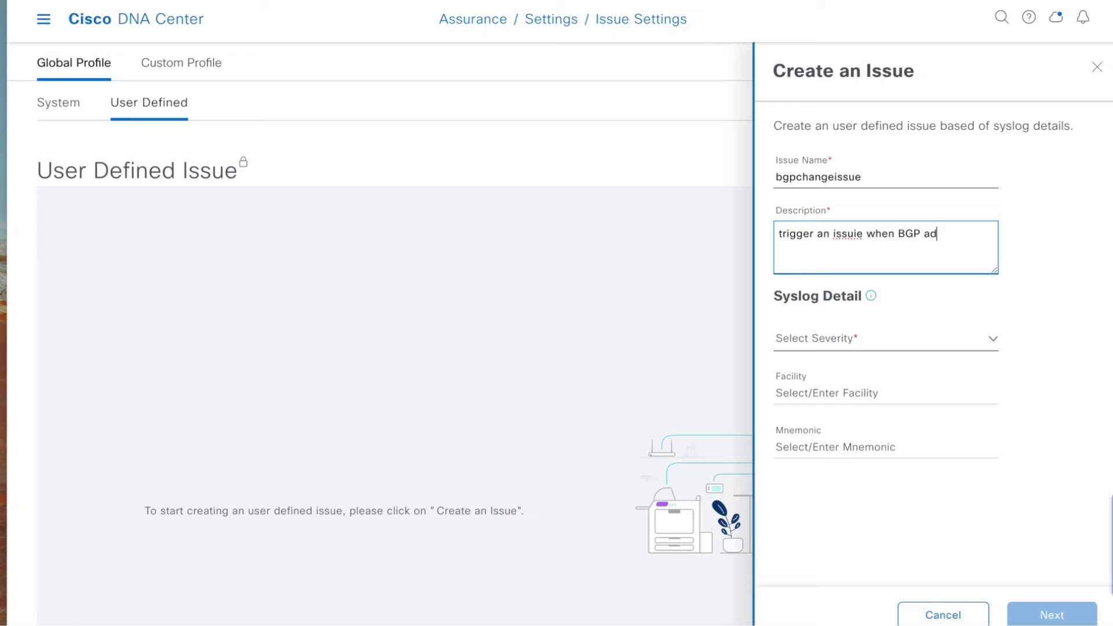
{"action": "type", "text": "j change happens -"}
{"action": "type", "text": "BGP-5-ADJCHANGE: neighbor 15.15.15.2 down"}
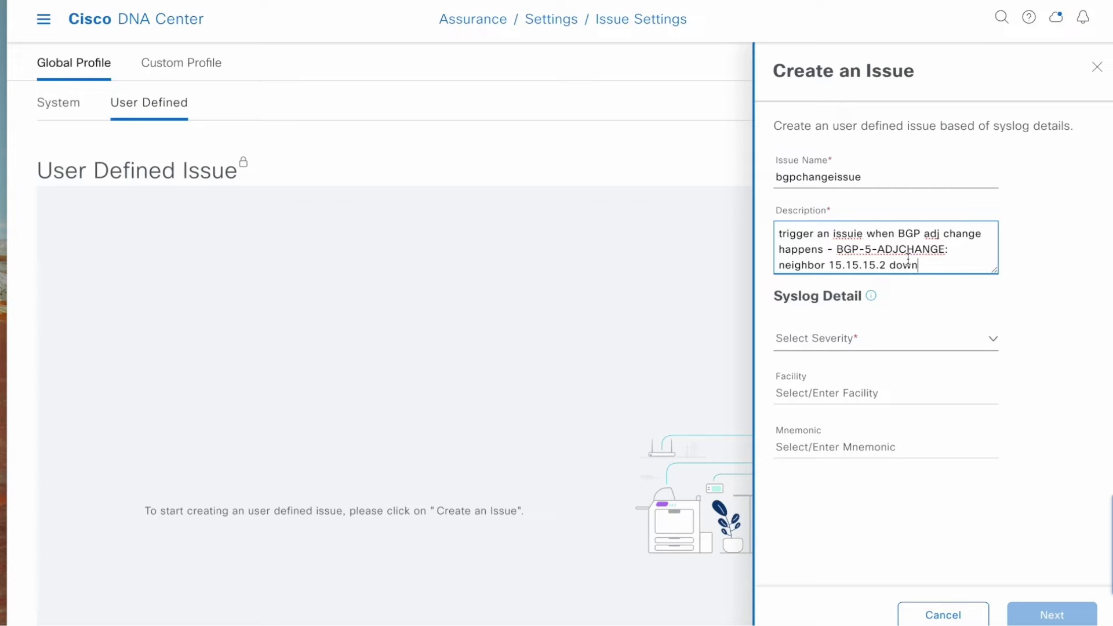
Set the issue's syslog details to severity 5 - Notice, facility BGP and mnemonic ADJCHANGE, and continue to the message pattern
{"action": "mouse_move", "coordinate": [871, 300]}
{"action": "left_click", "coordinate": [870, 335]}
{"action": "scroll", "coordinate": [846, 452], "scroll_direction": "down", "scroll_amount": 2}
{"action": "left_click", "coordinate": [845, 471]}
{"action": "left_click", "coordinate": [842, 390]}
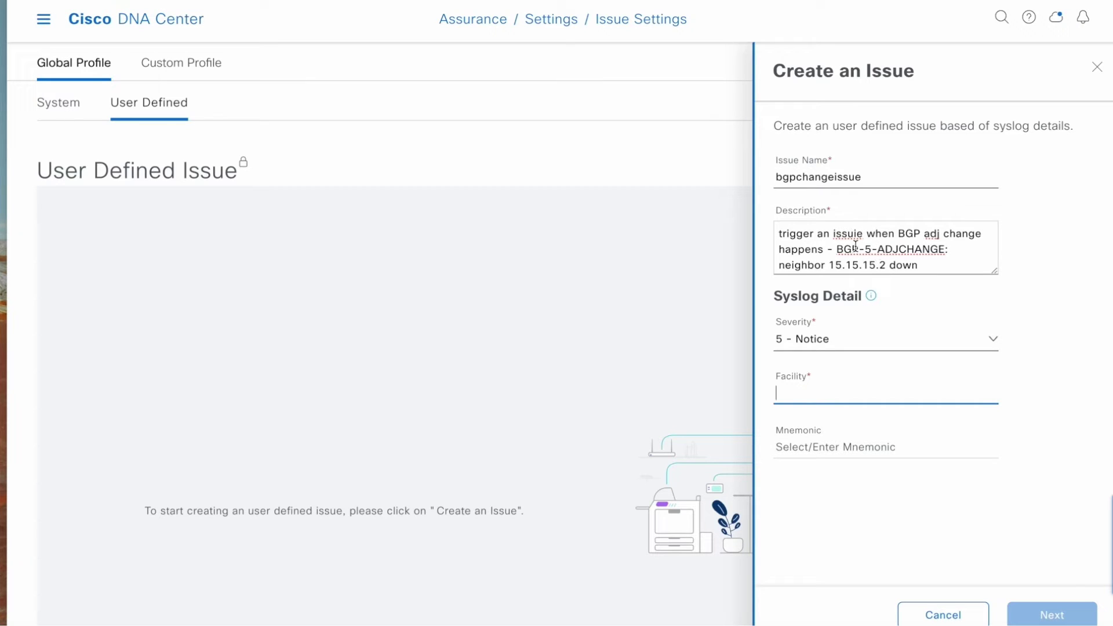
{"action": "type", "text": "B"}
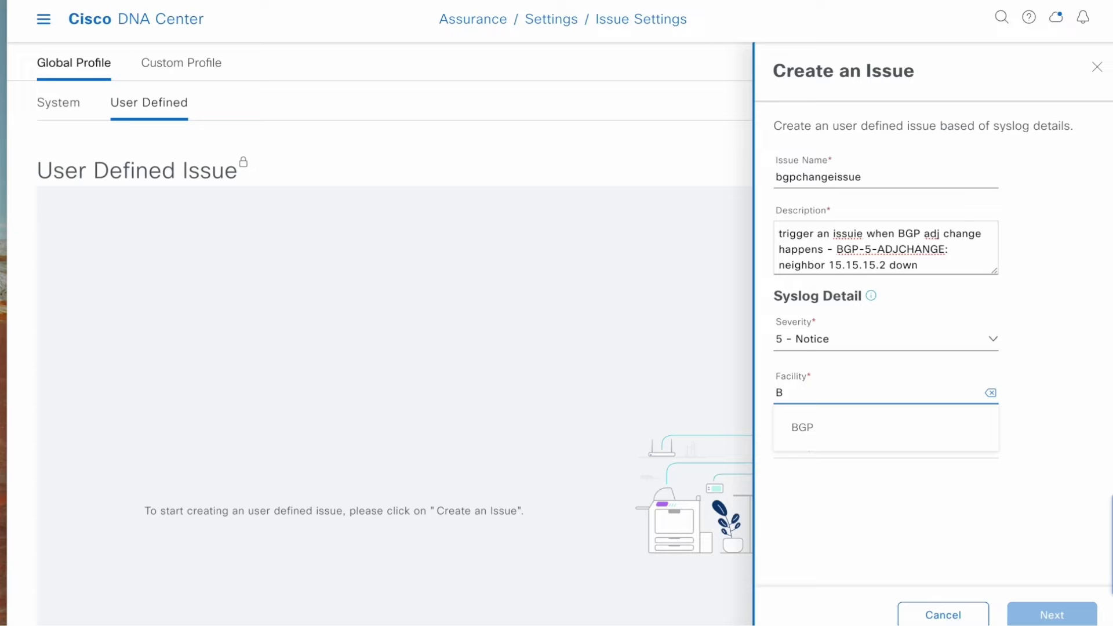
{"action": "left_click", "coordinate": [807, 430]}
{"action": "left_click", "coordinate": [826, 445]}
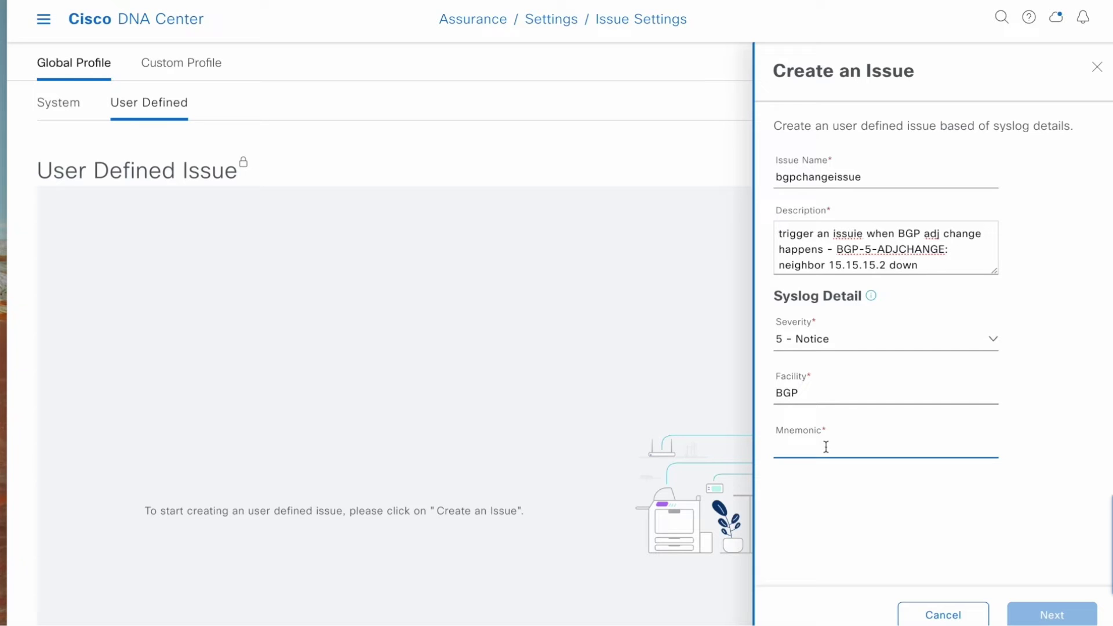
{"action": "type", "text": "ADJ"}
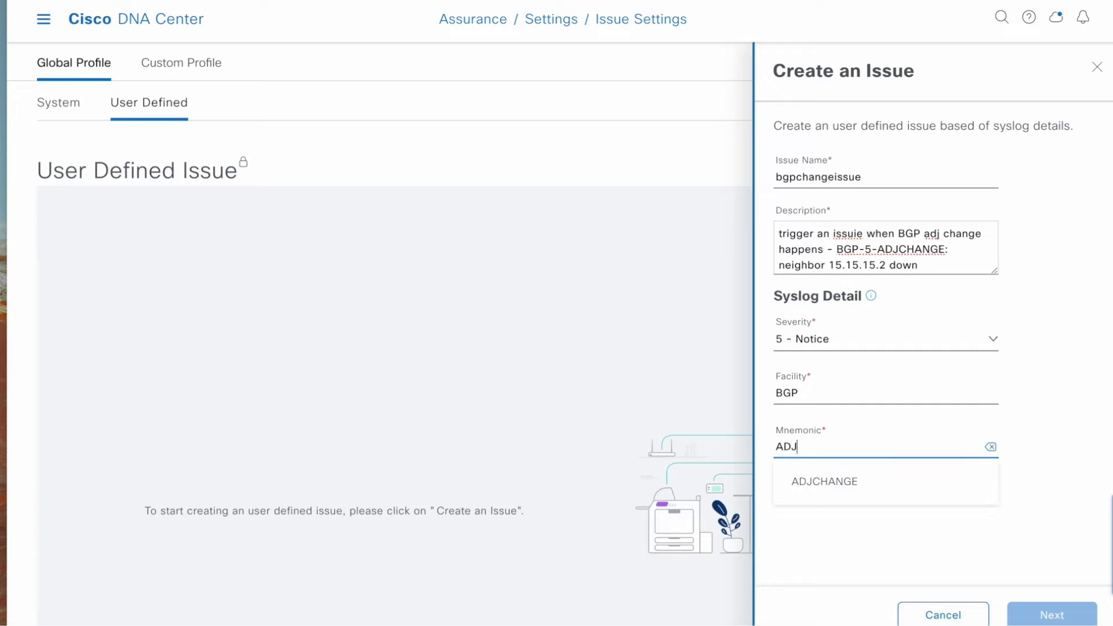
{"action": "left_click", "coordinate": [808, 484]}
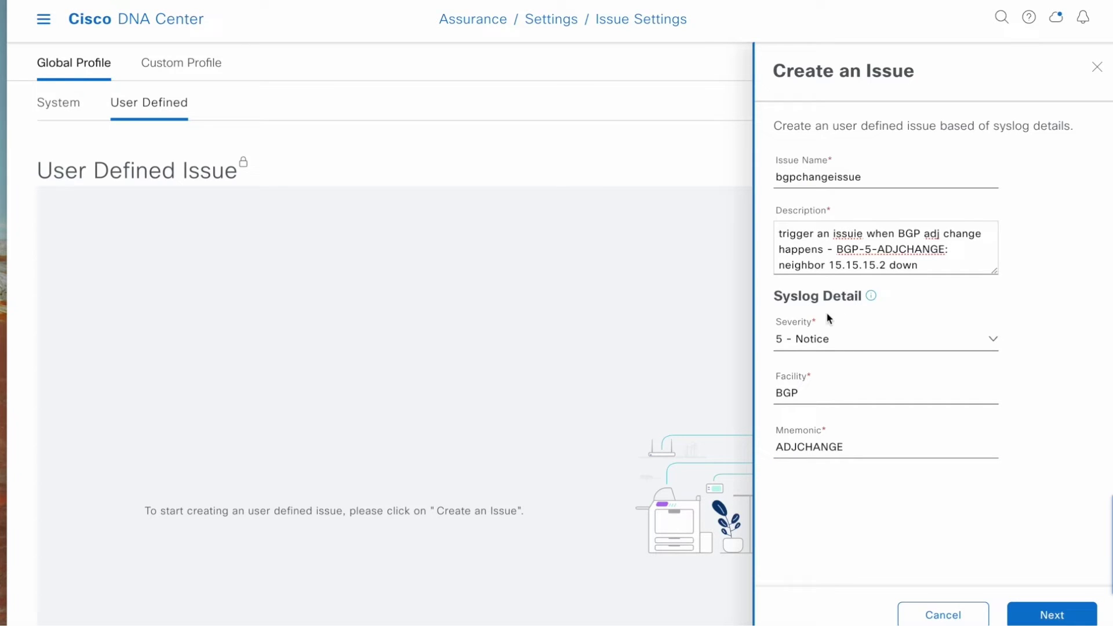
{"action": "left_click", "coordinate": [1040, 617]}
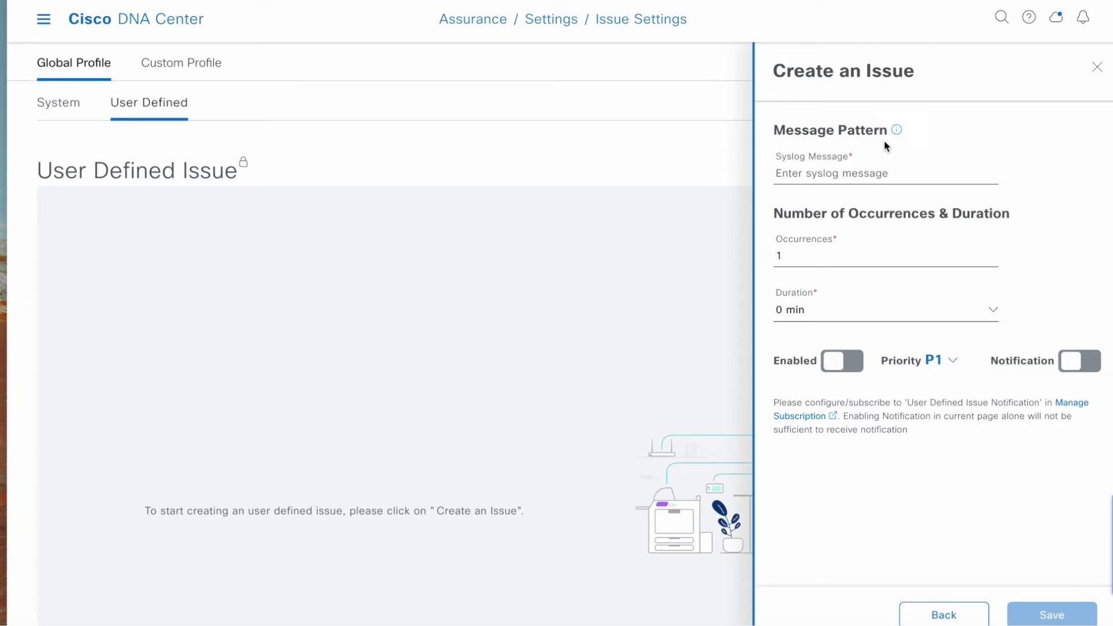
Paste the BGP syslog text as the message pattern and reduce it to "neighbor * down", with a wildcard for the neighbor address
{"action": "mouse_move", "coordinate": [896, 135]}
{"action": "left_click", "coordinate": [888, 176]}
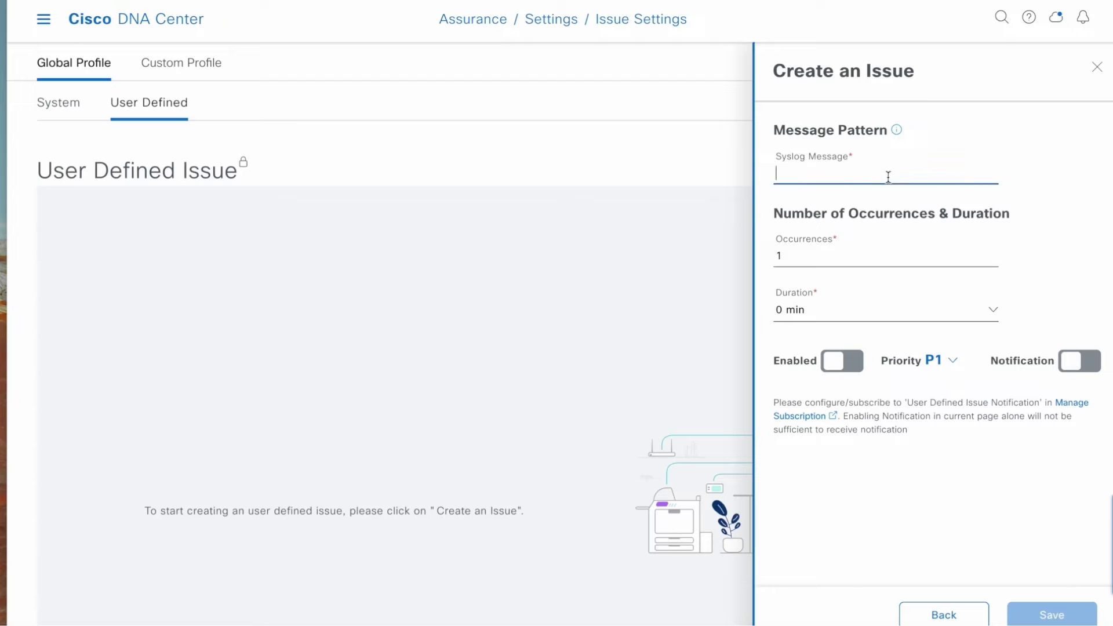
{"action": "key", "text": "ctrl+v"}
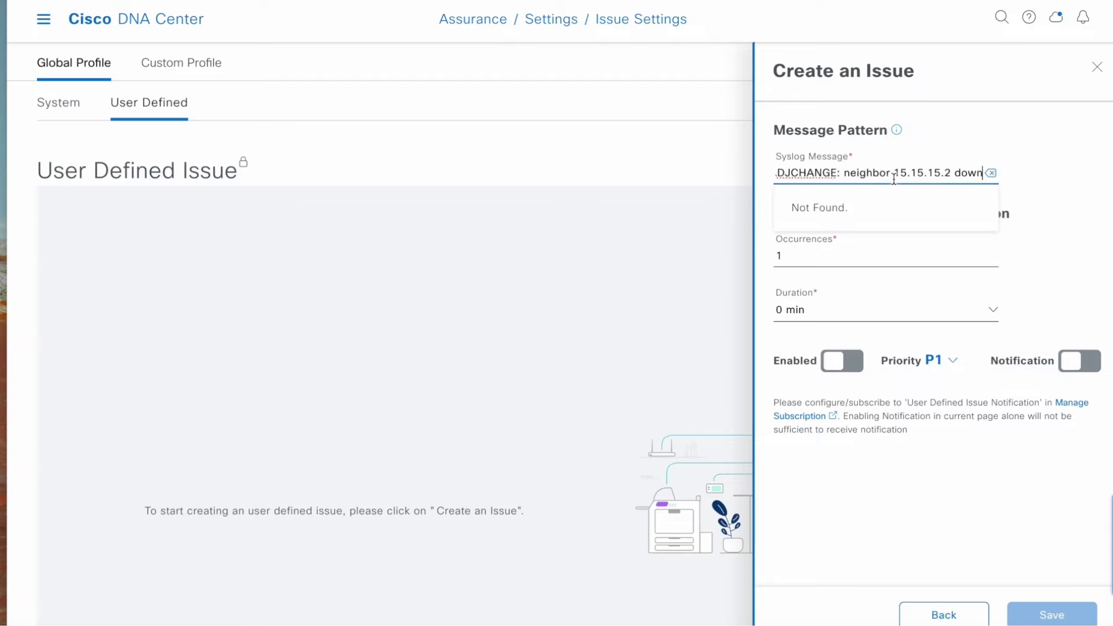
{"action": "left_click_drag", "start_coordinate": [845, 178], "coordinate": [710, 168]}
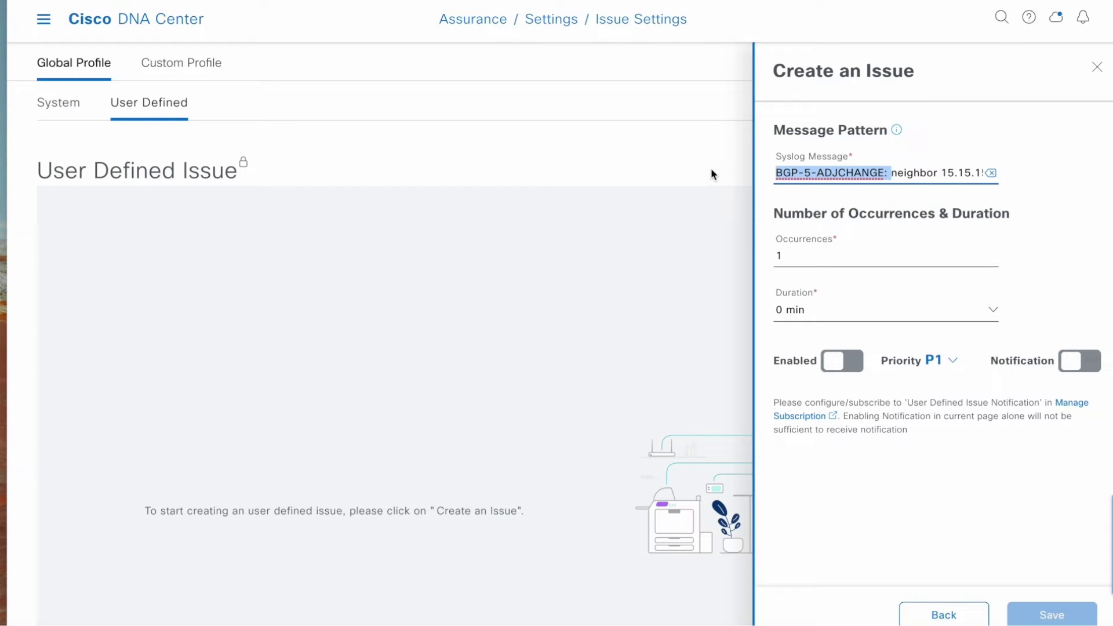
{"action": "key", "text": "BackSpace"}
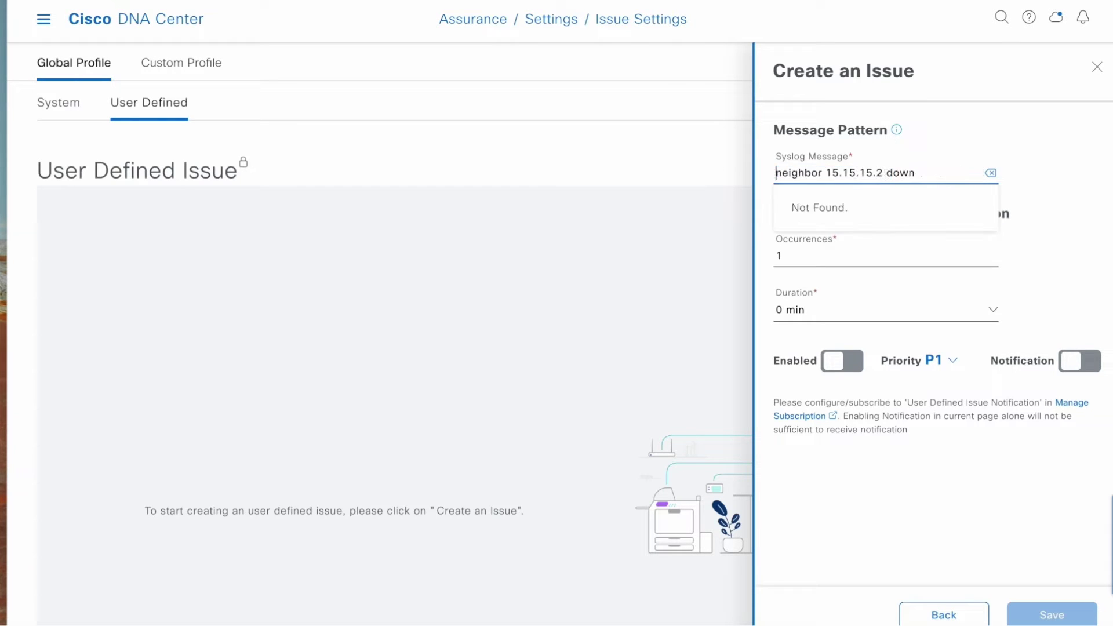
{"action": "left_click", "coordinate": [881, 173]}
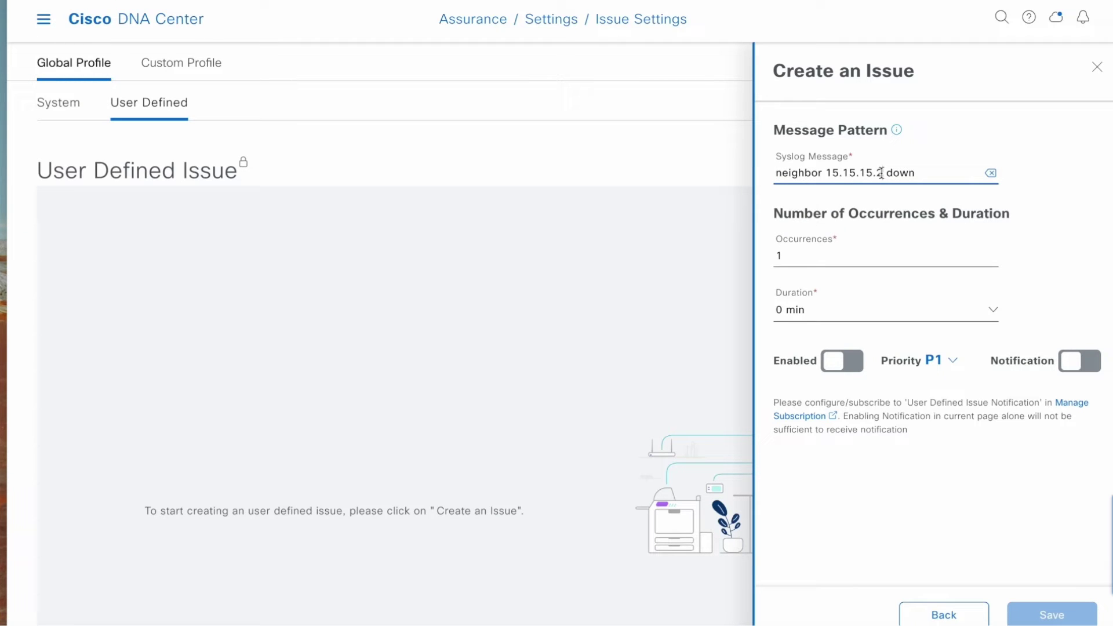
{"action": "key", "text": "BackSpace"}
{"action": "key", "text": "BackSpace"}
{"action": "key", "text": "BackSpace"}
{"action": "key", "text": "BackSpace"}
{"action": "key", "text": "BackSpace"}
{"action": "key", "text": "BackSpace"}
{"action": "key", "text": "BackSpace"}
{"action": "key", "text": "BackSpace"}
{"action": "key", "text": "BackSpace"}
{"action": "key", "text": "BackSpace"}
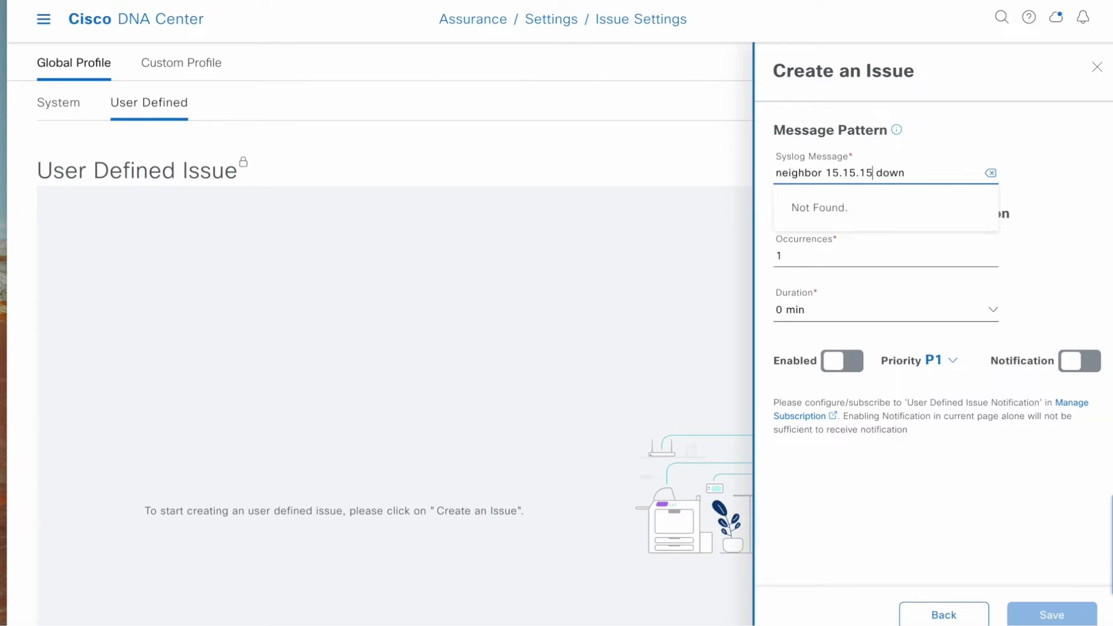
{"action": "type", "text": "*"}
{"action": "left_click", "coordinate": [1071, 192]}
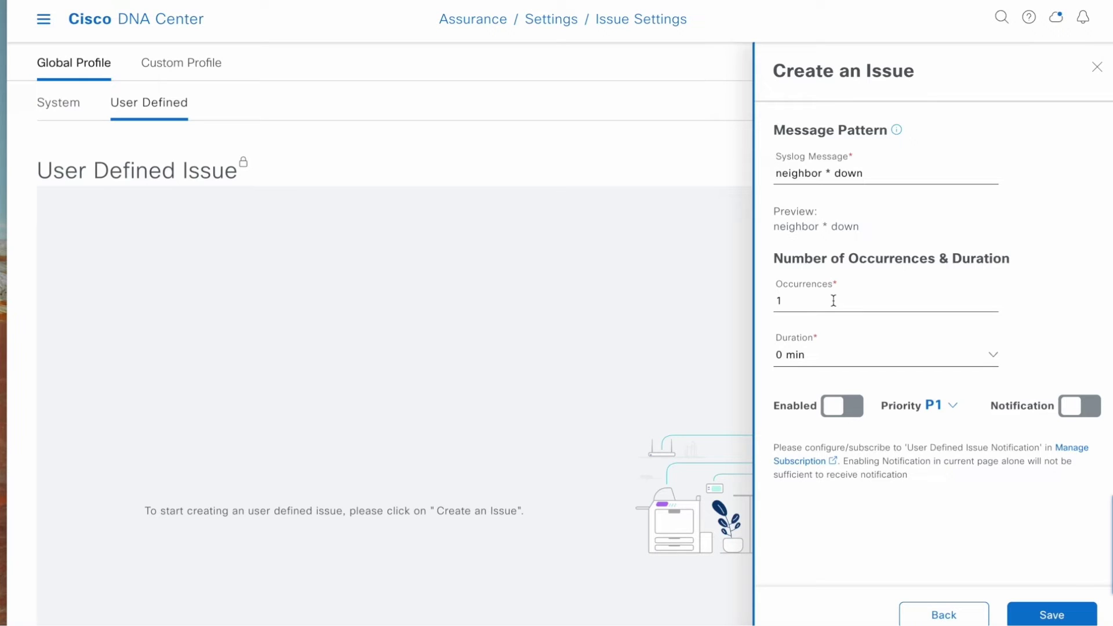
Set the issue's duration to 1 min and priority to P2, enable it, and save the issue
{"action": "left_click", "coordinate": [864, 349]}
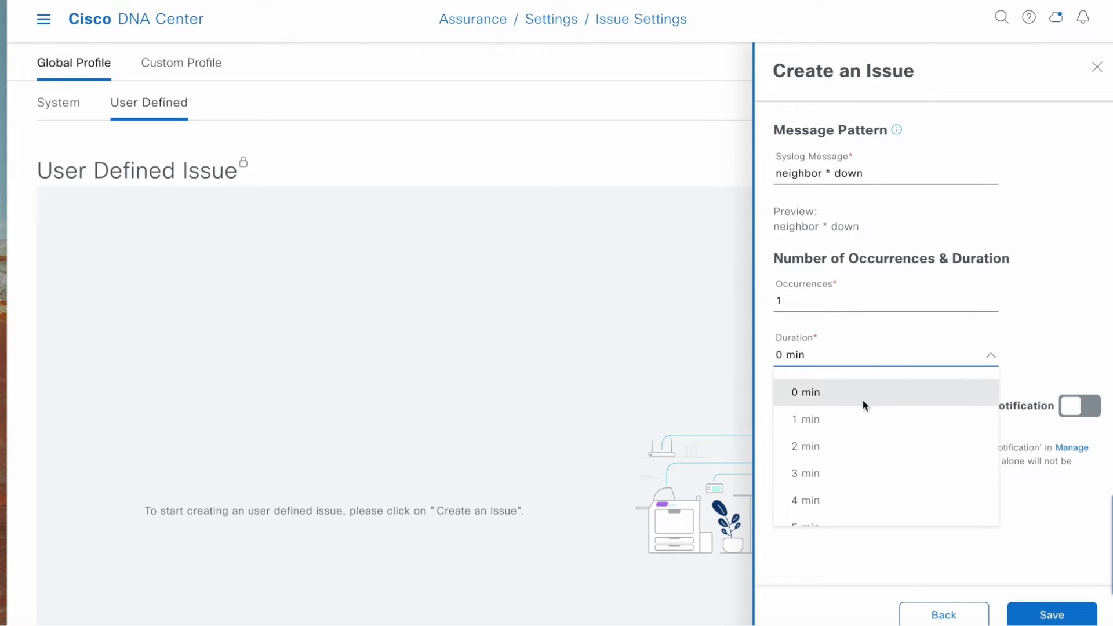
{"action": "left_click", "coordinate": [865, 424]}
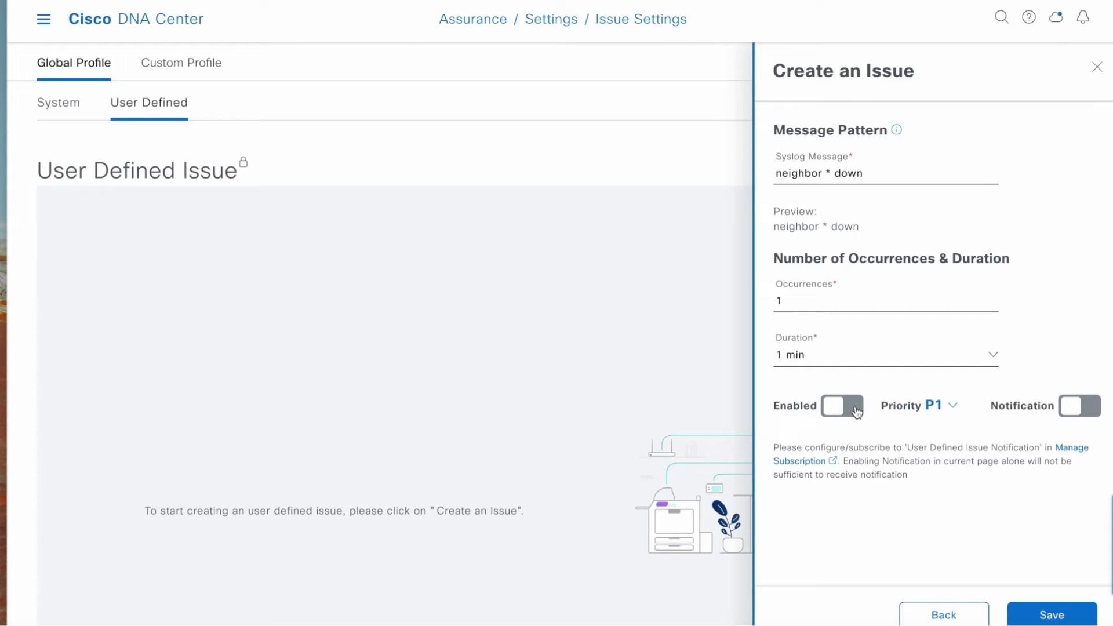
{"action": "left_click", "coordinate": [953, 406]}
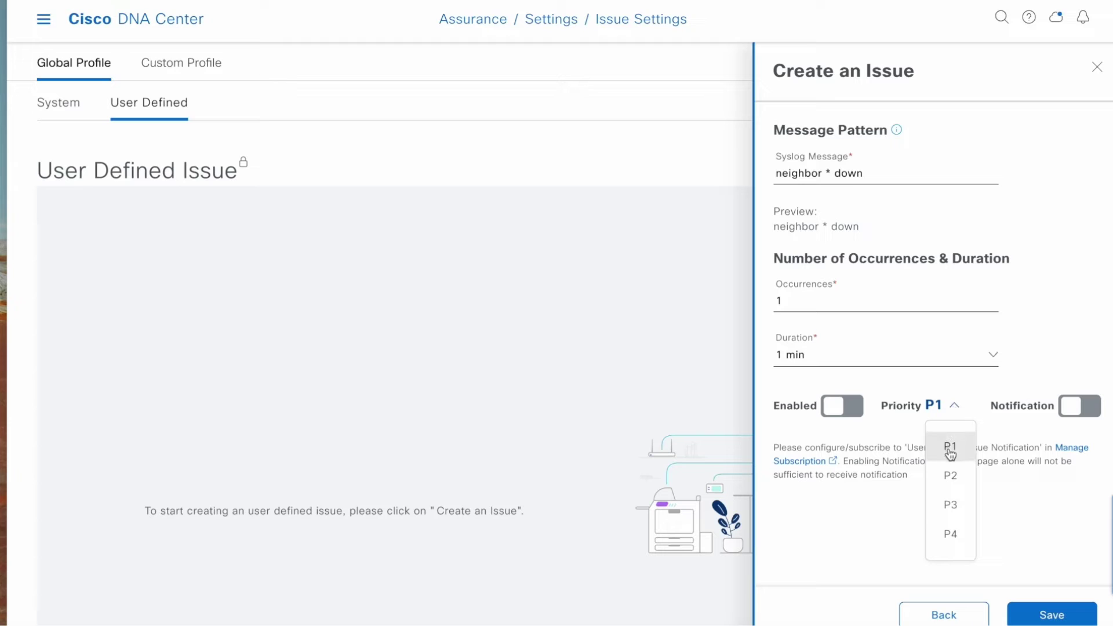
{"action": "left_click", "coordinate": [951, 477]}
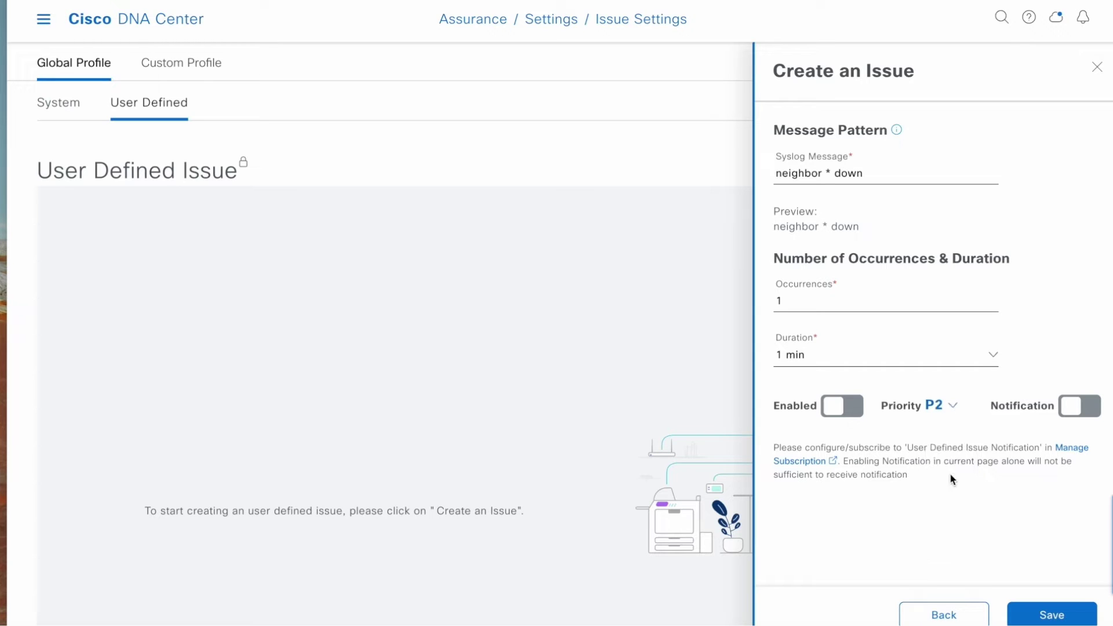
{"action": "left_click", "coordinate": [856, 415]}
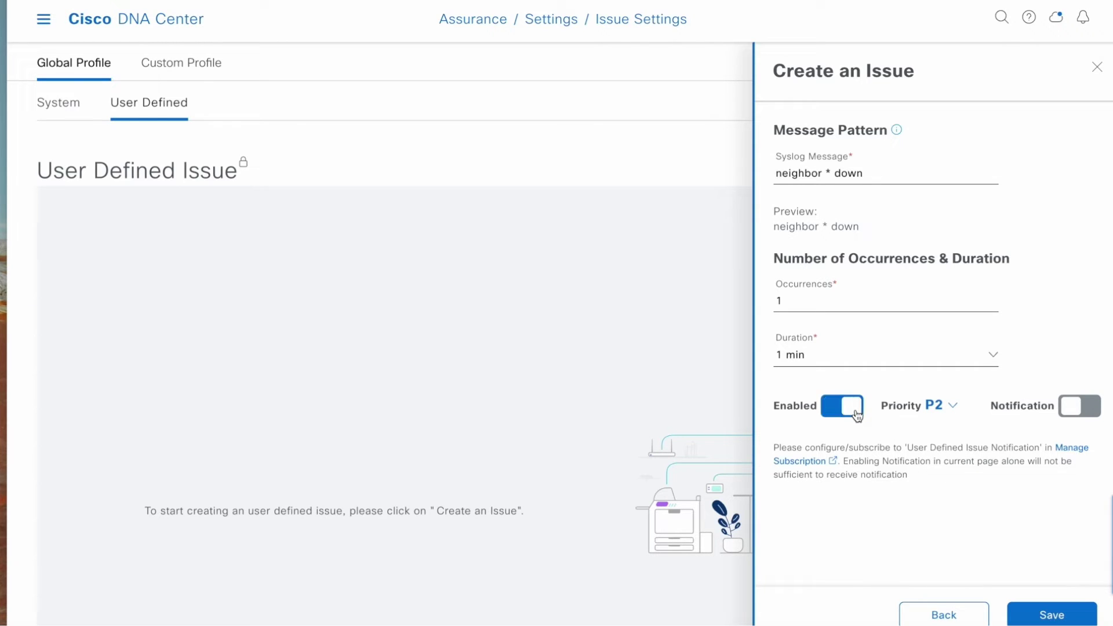
{"action": "left_click", "coordinate": [1032, 611]}
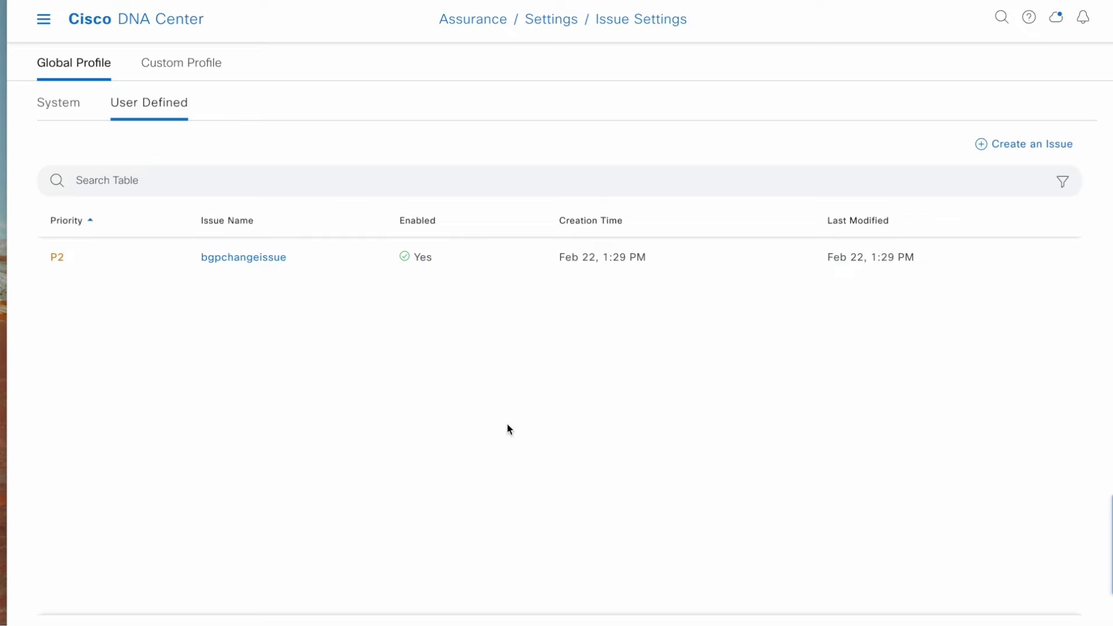
Go from the system issue list to the Platform Developer Toolkit's event notifications and start creating a new notification
{"action": "left_click", "coordinate": [67, 119]}
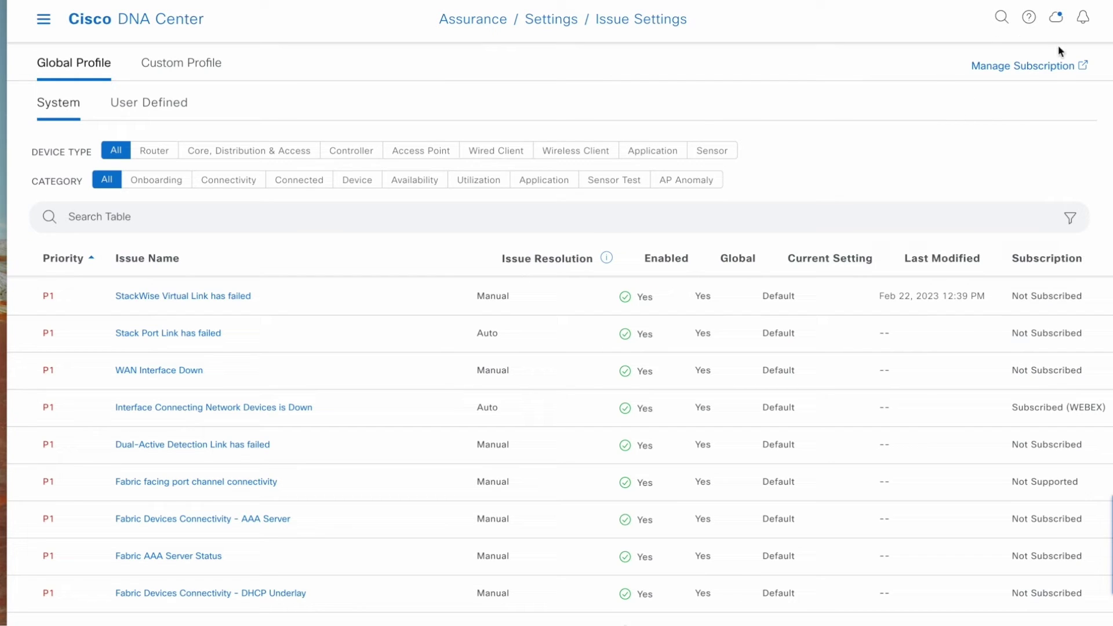
{"action": "left_click", "coordinate": [1001, 70]}
{"action": "left_click", "coordinate": [43, 23]}
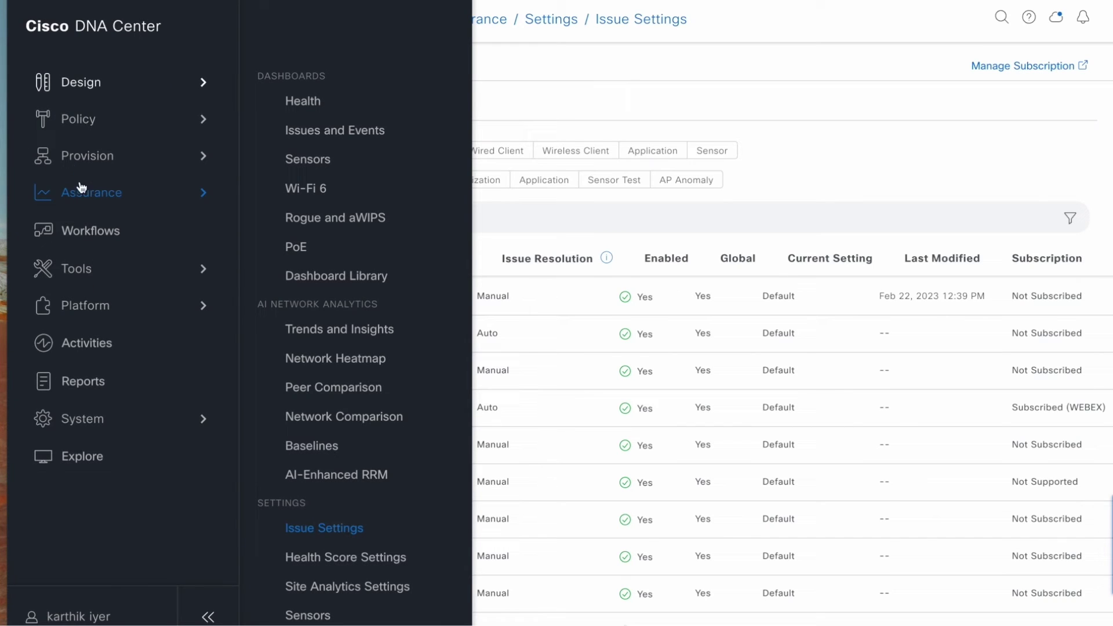
{"action": "left_click", "coordinate": [69, 305]}
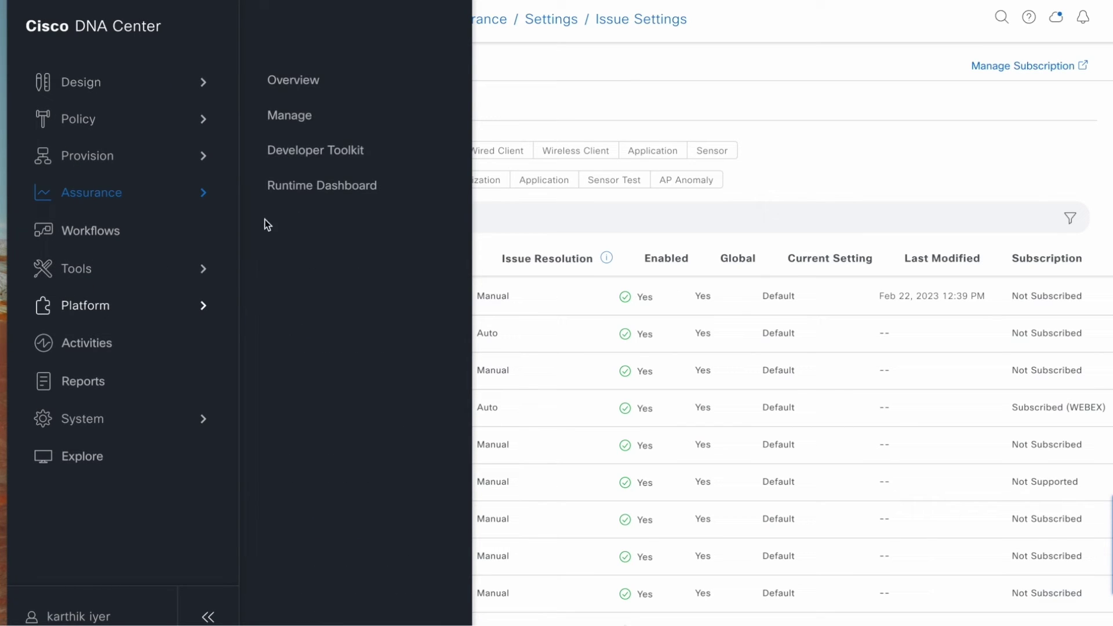
{"action": "left_click", "coordinate": [328, 160]}
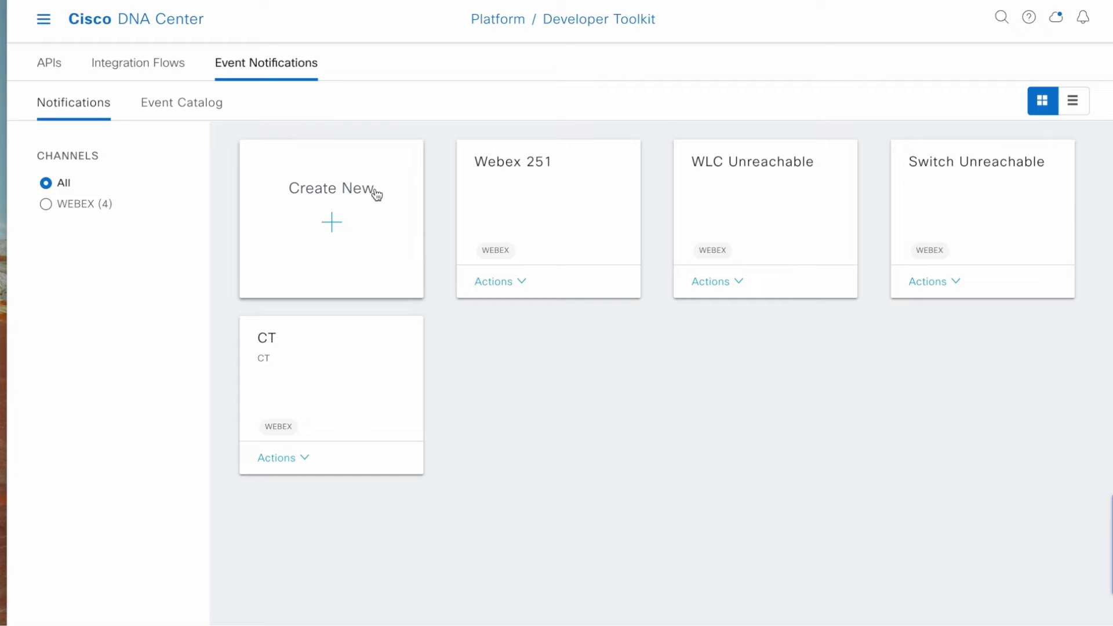
{"action": "left_click", "coordinate": [333, 222]}
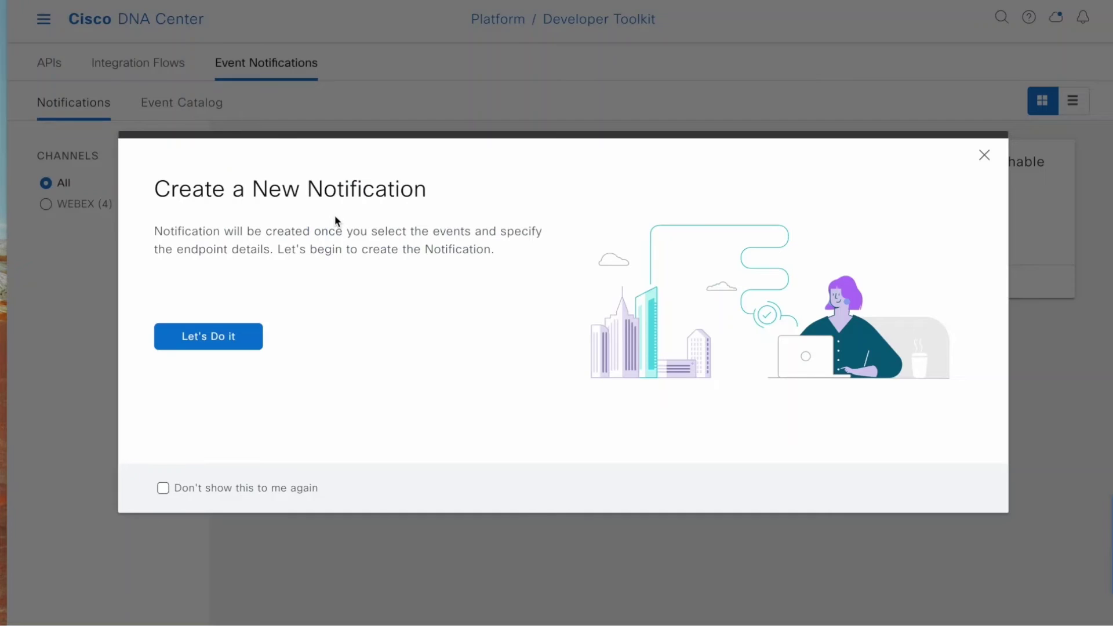
{"action": "left_click", "coordinate": [240, 339]}
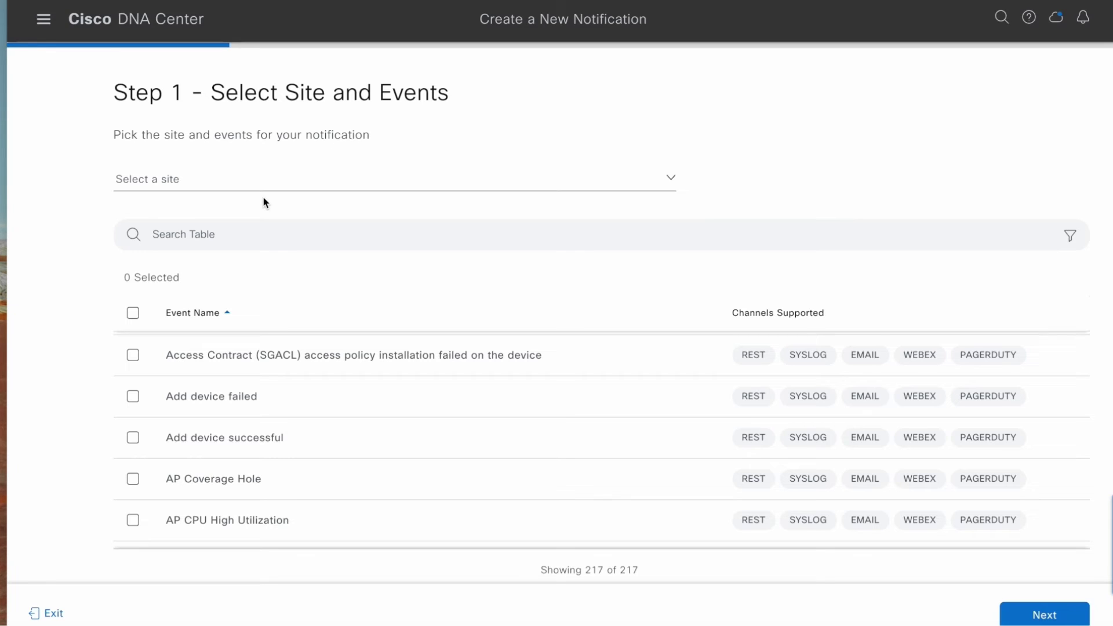
Set the notification's site to Global/San Jose, filtering the site list for it
{"action": "left_click", "coordinate": [292, 180]}
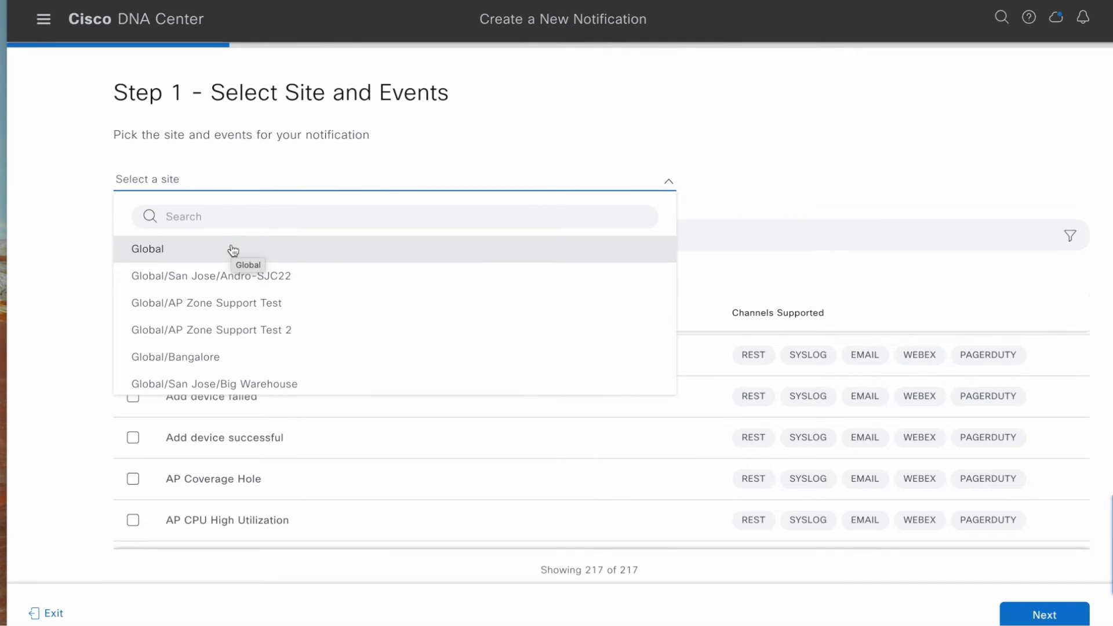
{"action": "type", "text": "Global/"}
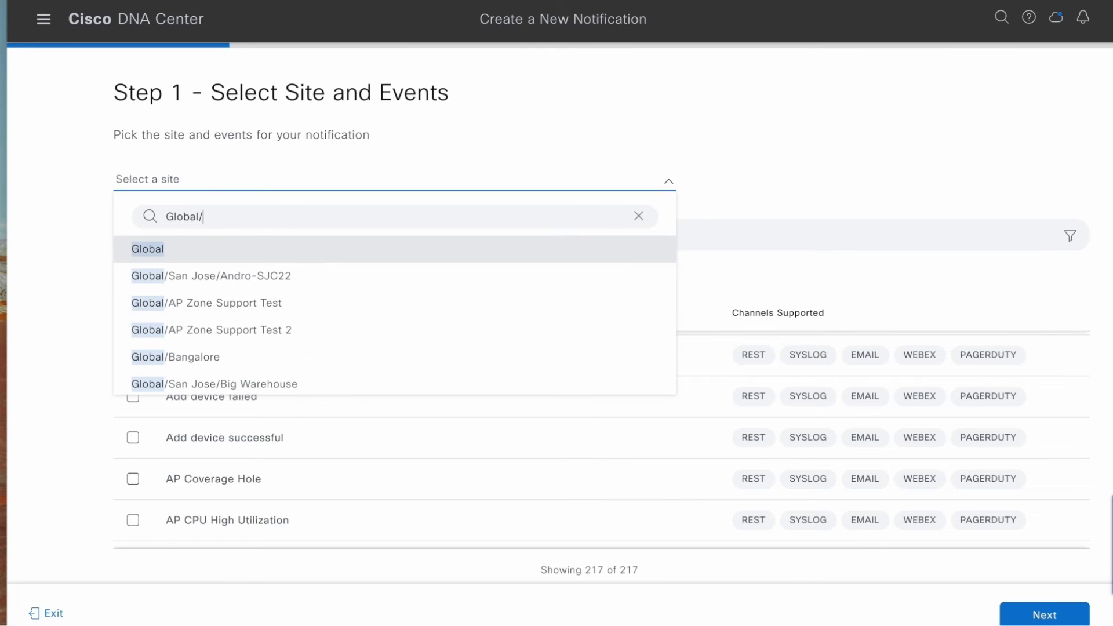
{"action": "type", "text": "San J"}
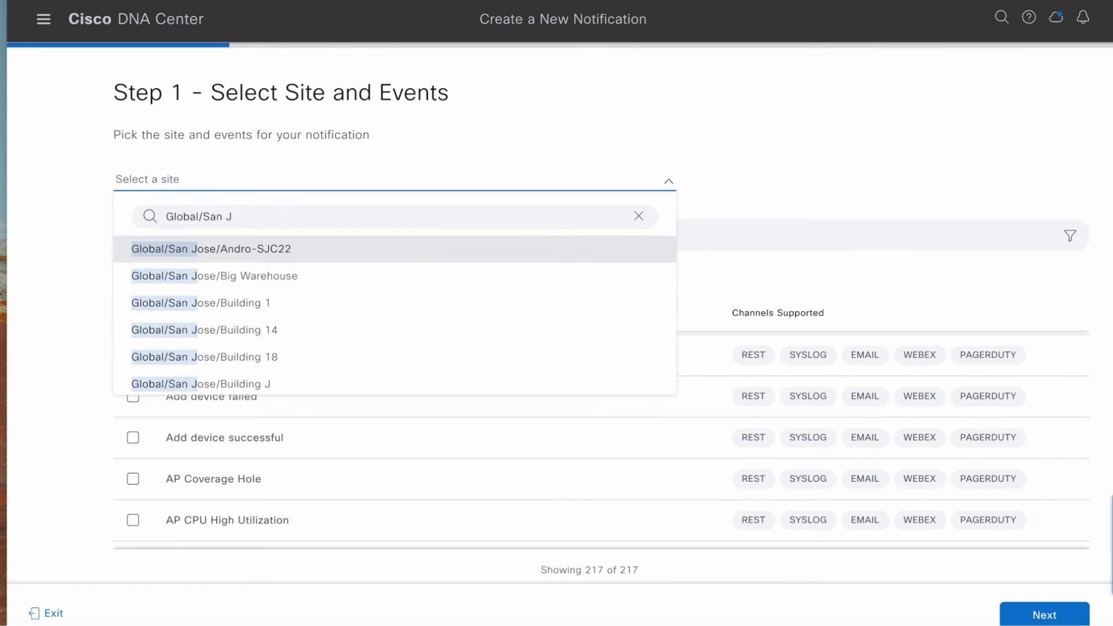
{"action": "type", "text": "ose"}
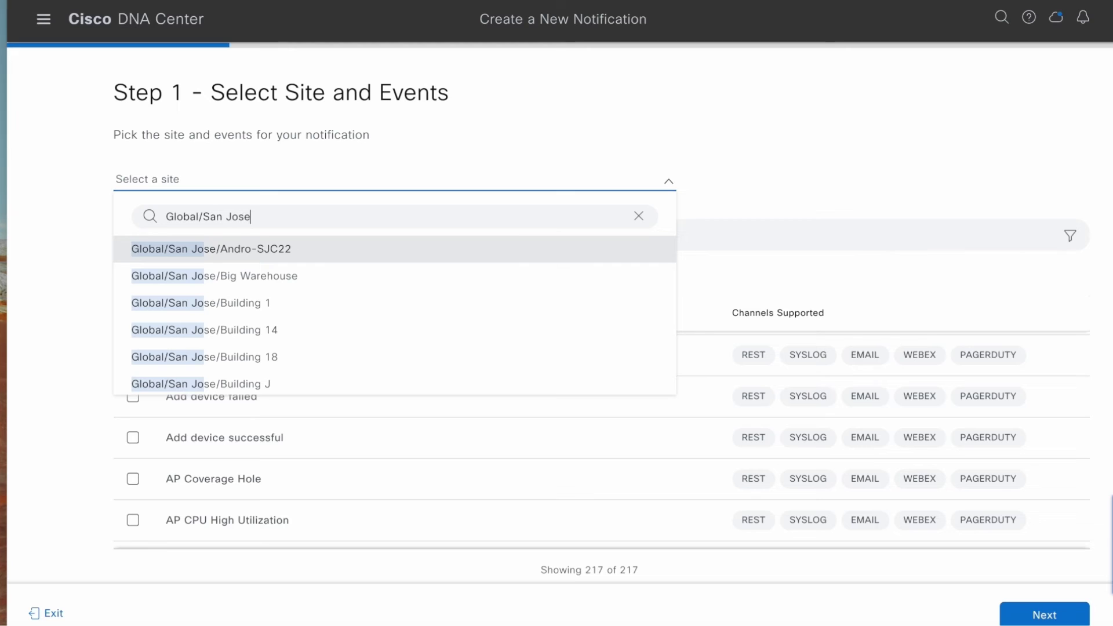
{"action": "scroll", "coordinate": [236, 285], "scroll_direction": "down", "scroll_amount": 1}
{"action": "scroll", "coordinate": [237, 285], "scroll_direction": "down", "scroll_amount": 10}
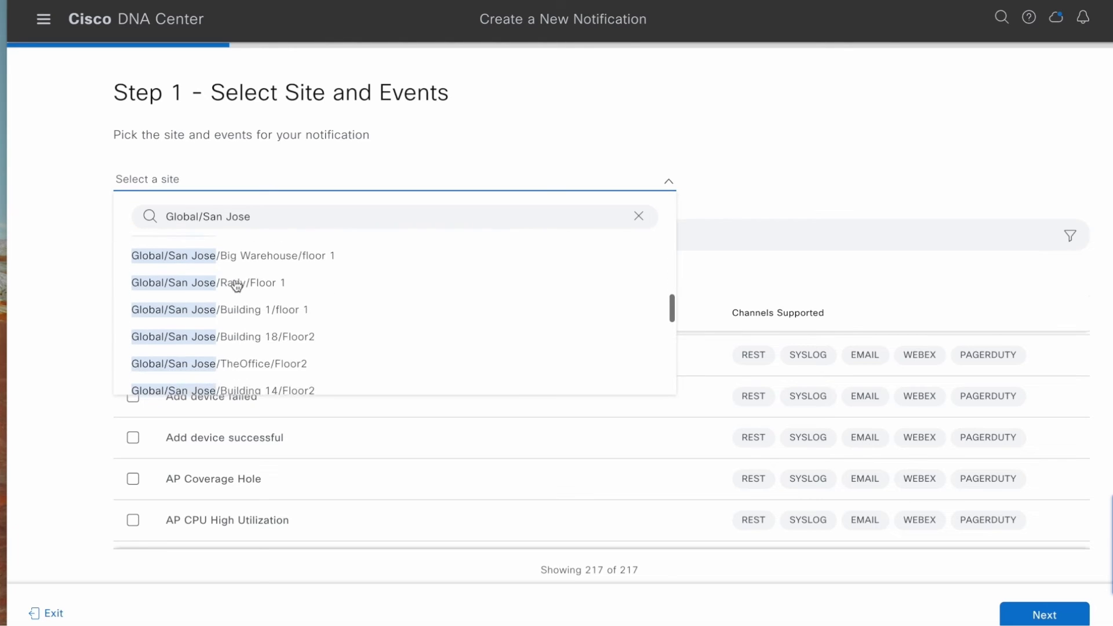
{"action": "scroll", "coordinate": [237, 285], "scroll_direction": "down", "scroll_amount": 3}
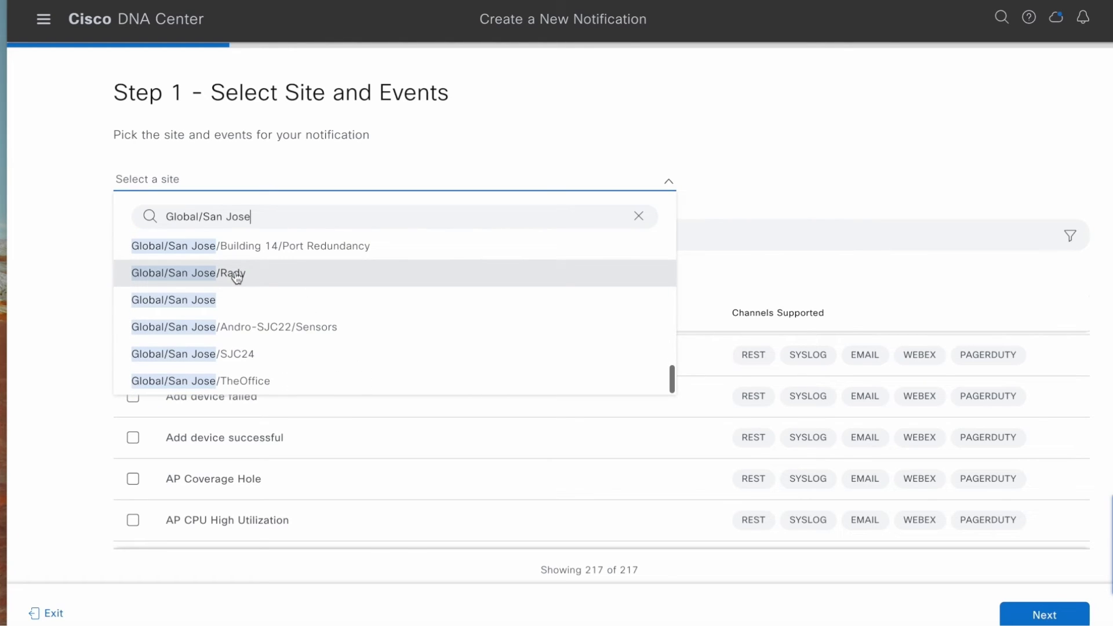
{"action": "left_click", "coordinate": [234, 301]}
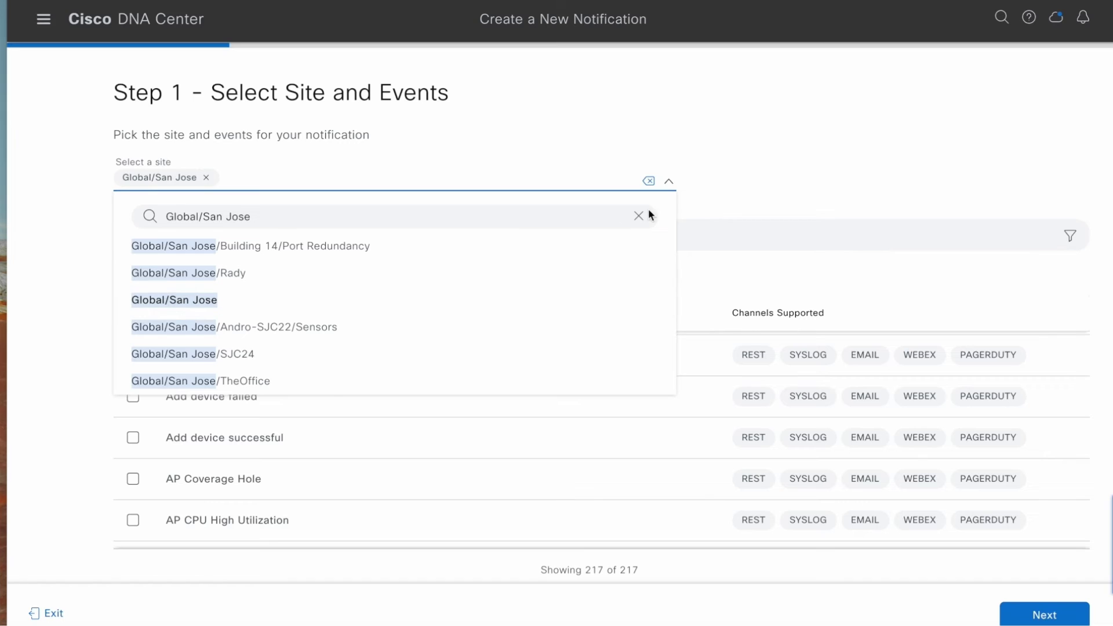
{"action": "left_click", "coordinate": [773, 166]}
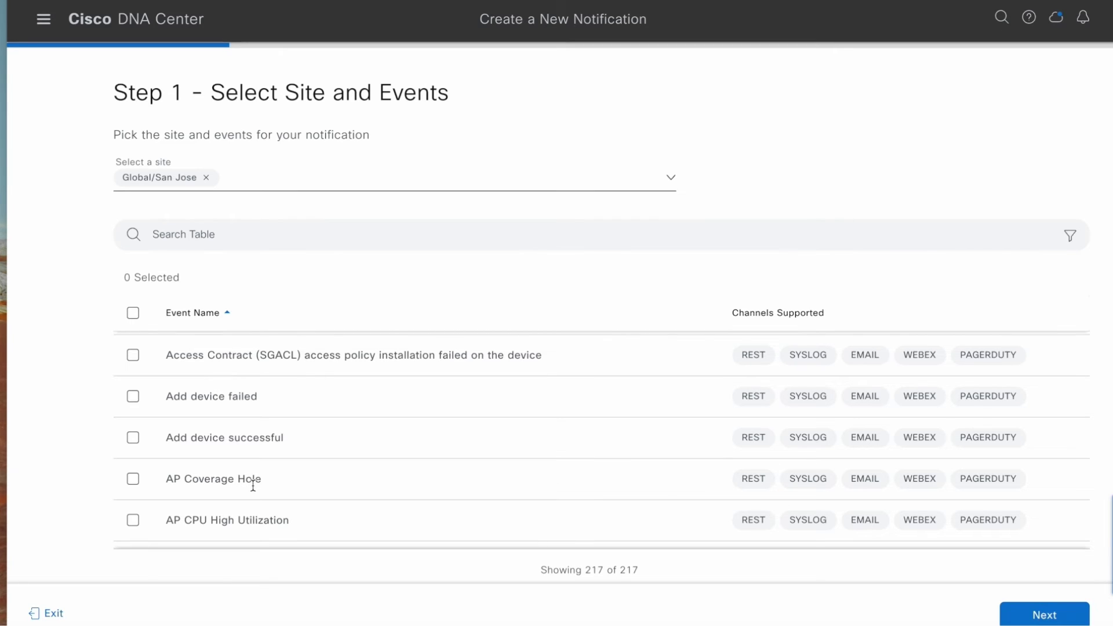
Choose the AP Coverage Hole event and the WEBEX channel for the notification, and continue to the channel settings
{"action": "left_click", "coordinate": [133, 478]}
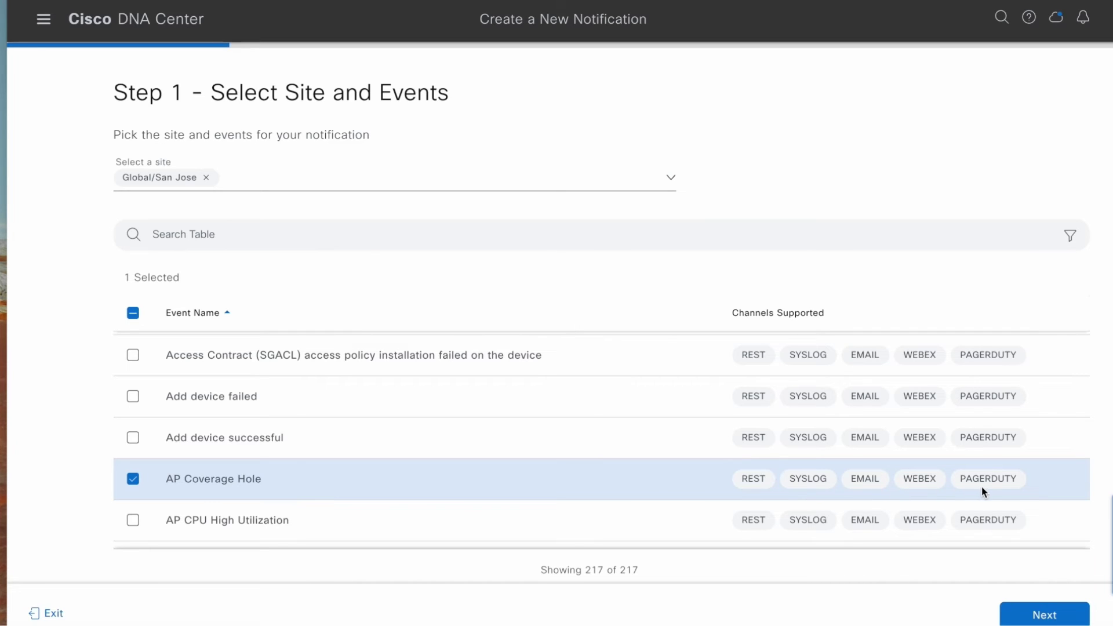
{"action": "left_click", "coordinate": [1023, 612]}
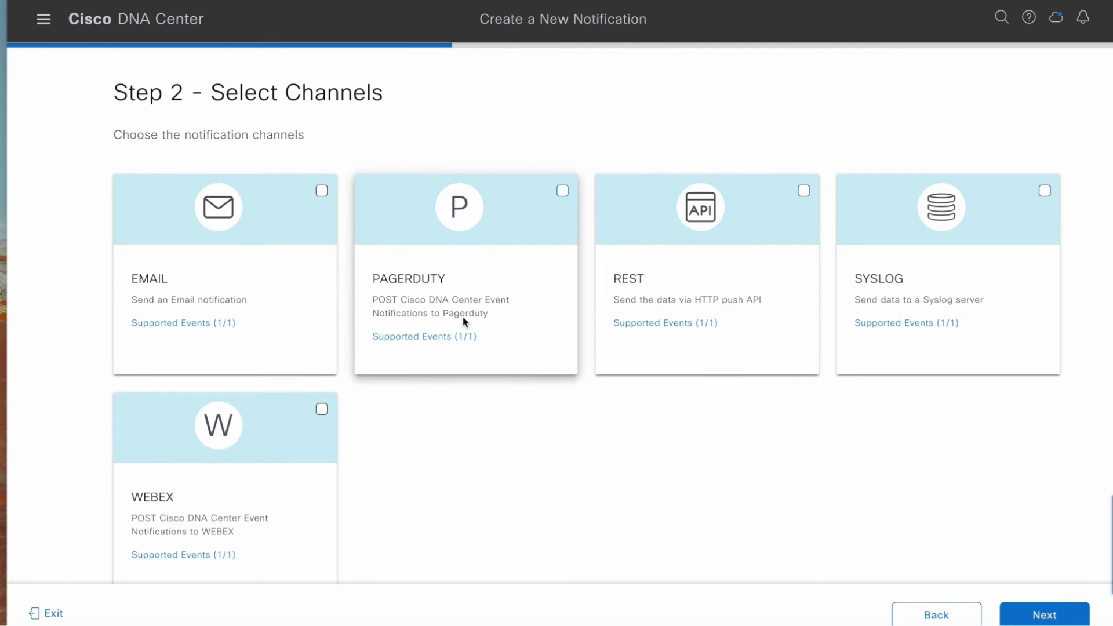
{"action": "left_click", "coordinate": [322, 411]}
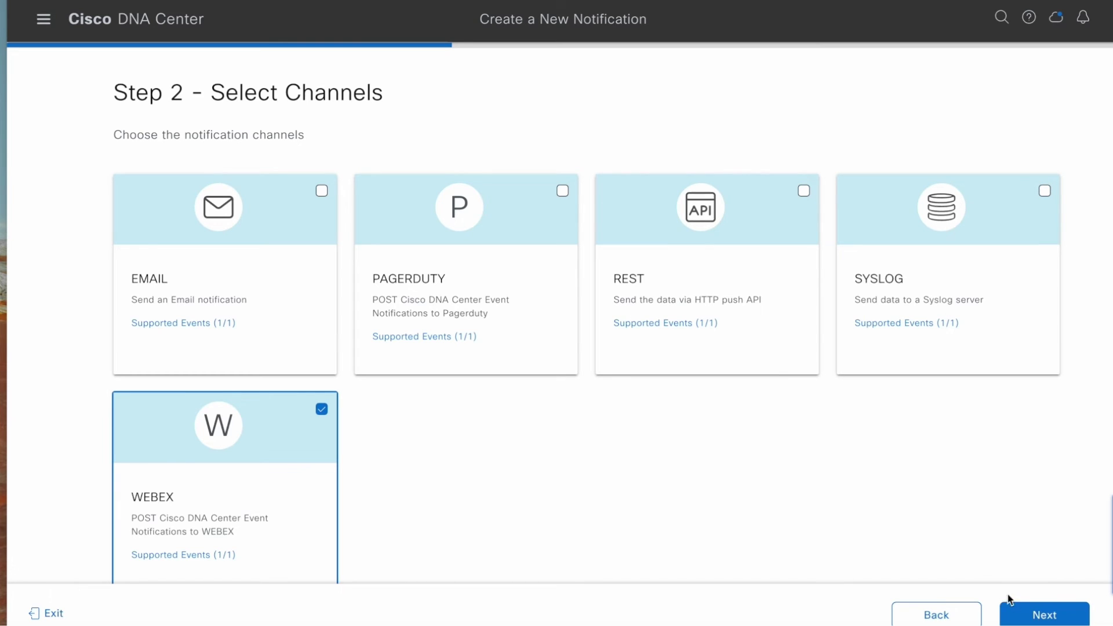
{"action": "left_click", "coordinate": [1037, 616]}
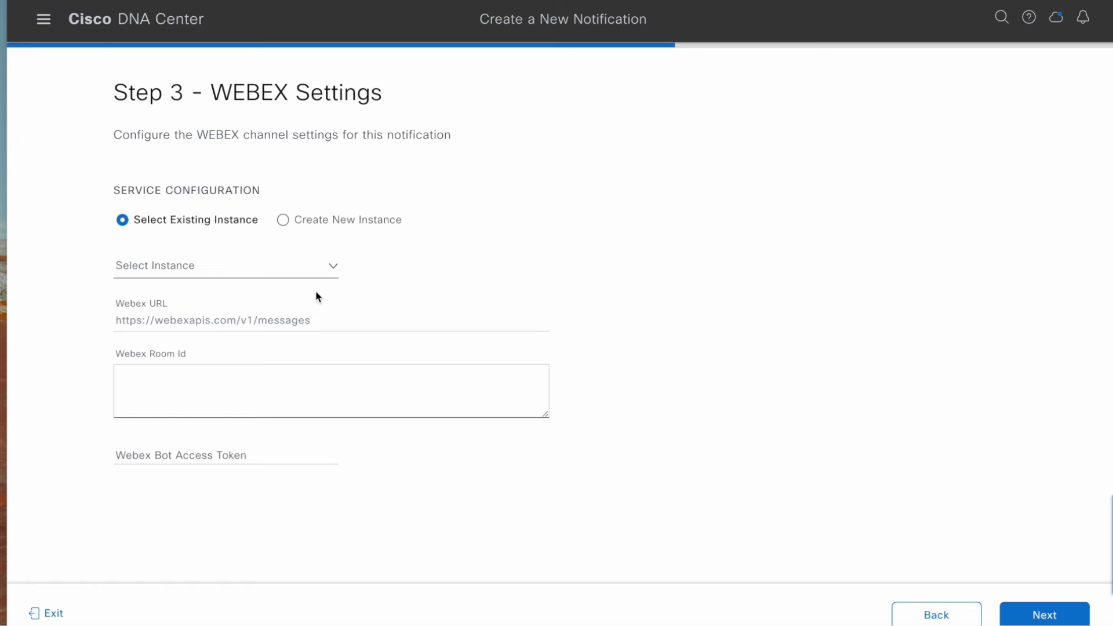
Use the existing instance "Webex" for the channel settings, and return to the channel selection
{"action": "left_click", "coordinate": [330, 274]}
{"action": "left_click", "coordinate": [285, 319]}
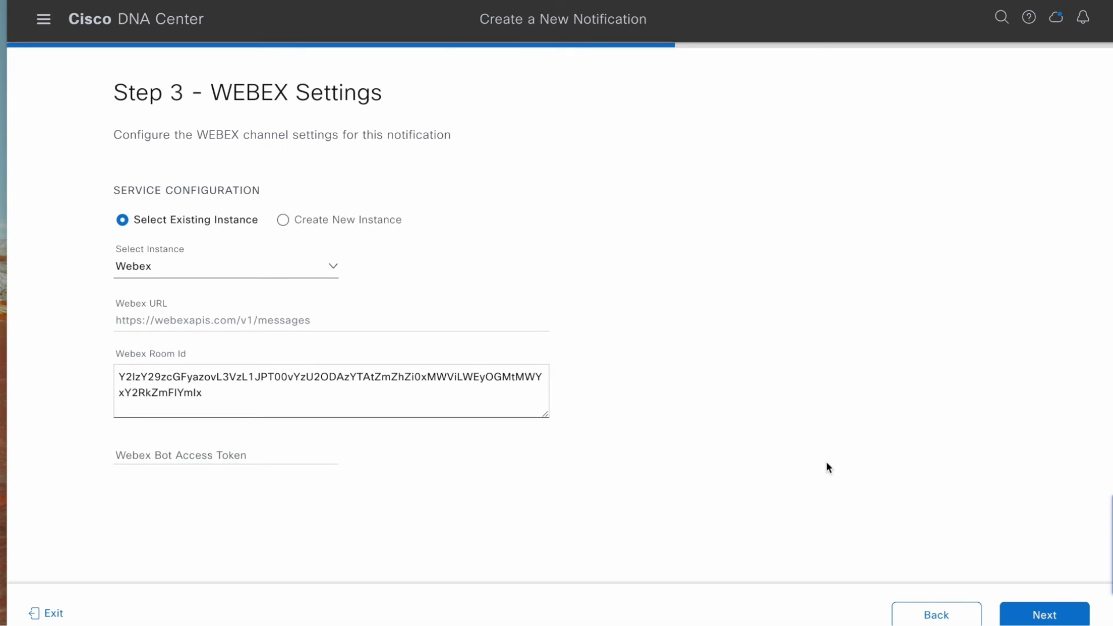
{"action": "left_click", "coordinate": [936, 615]}
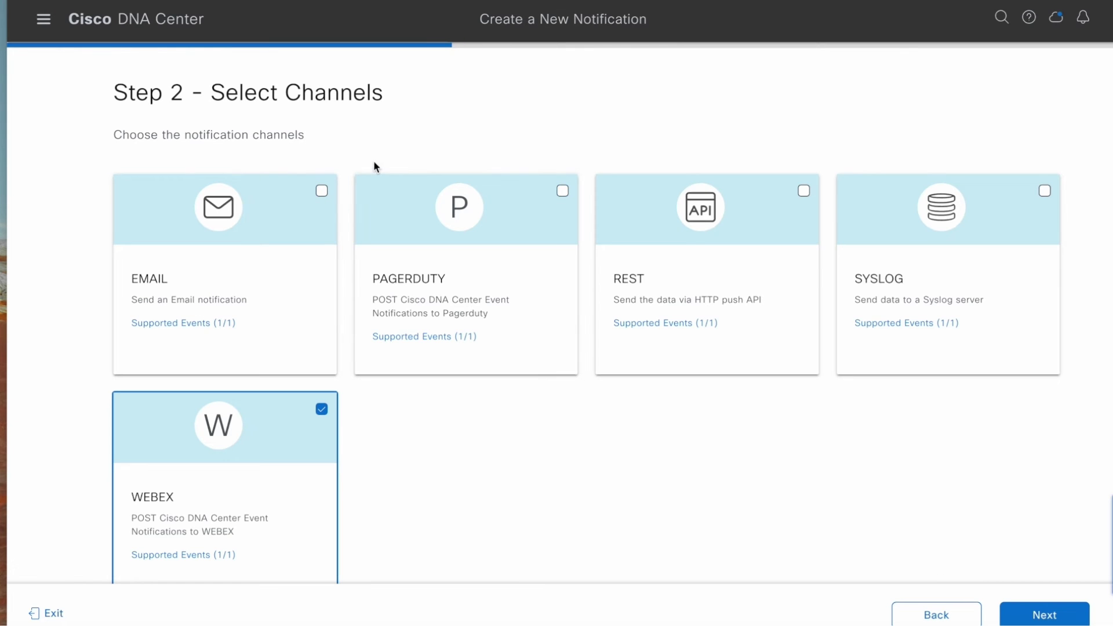
Go to Assurance's Issues and Events dashboard and open the Radio Down (6 GHz) issue instance for AP SJC14-F1-9164-2
{"action": "mouse_move", "coordinate": [288, 45]}
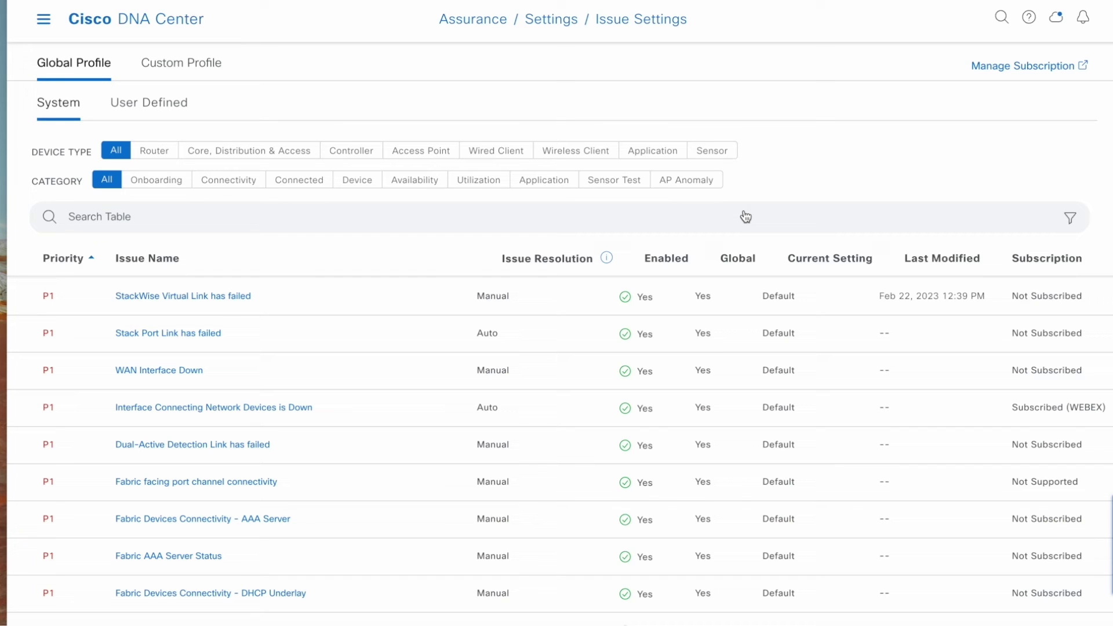
{"action": "left_click", "coordinate": [45, 22]}
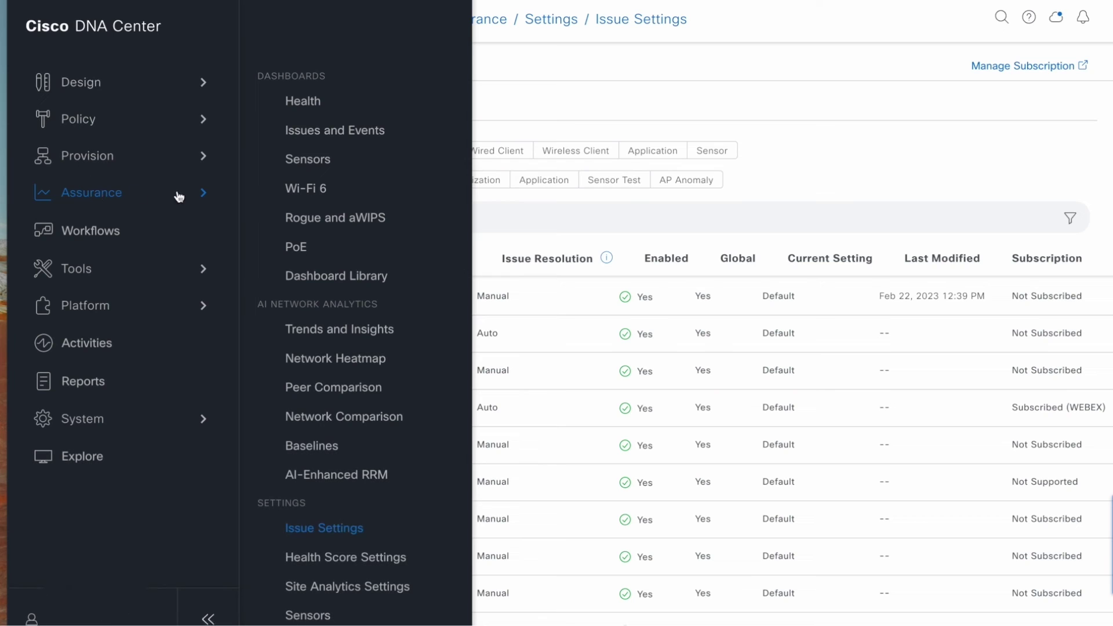
{"action": "left_click", "coordinate": [310, 131]}
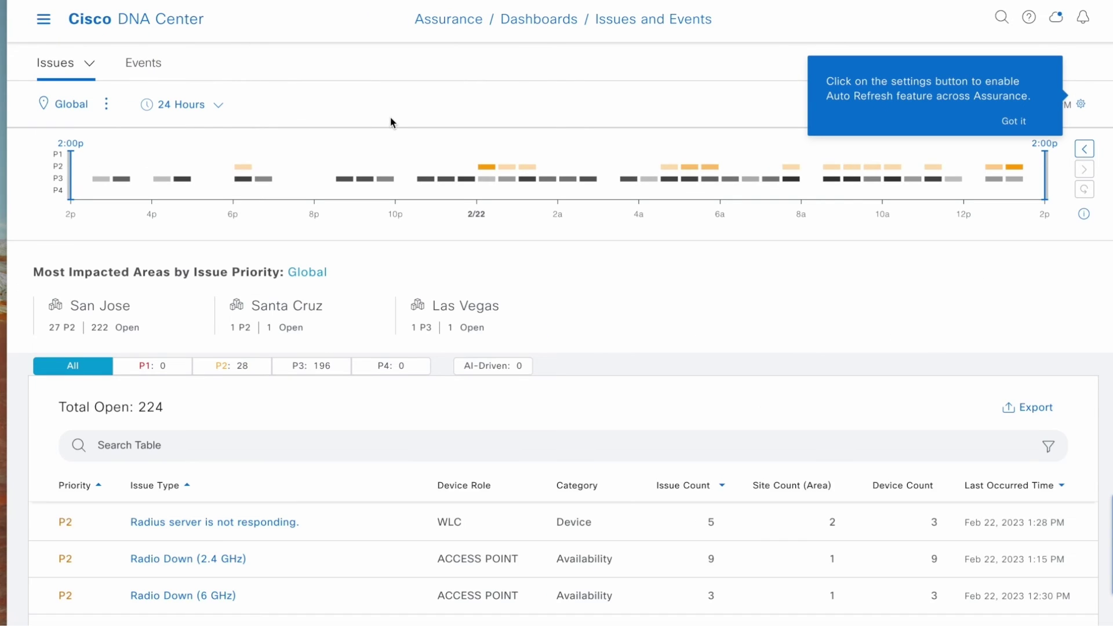
{"action": "scroll", "coordinate": [391, 117], "scroll_direction": "down", "scroll_amount": 5}
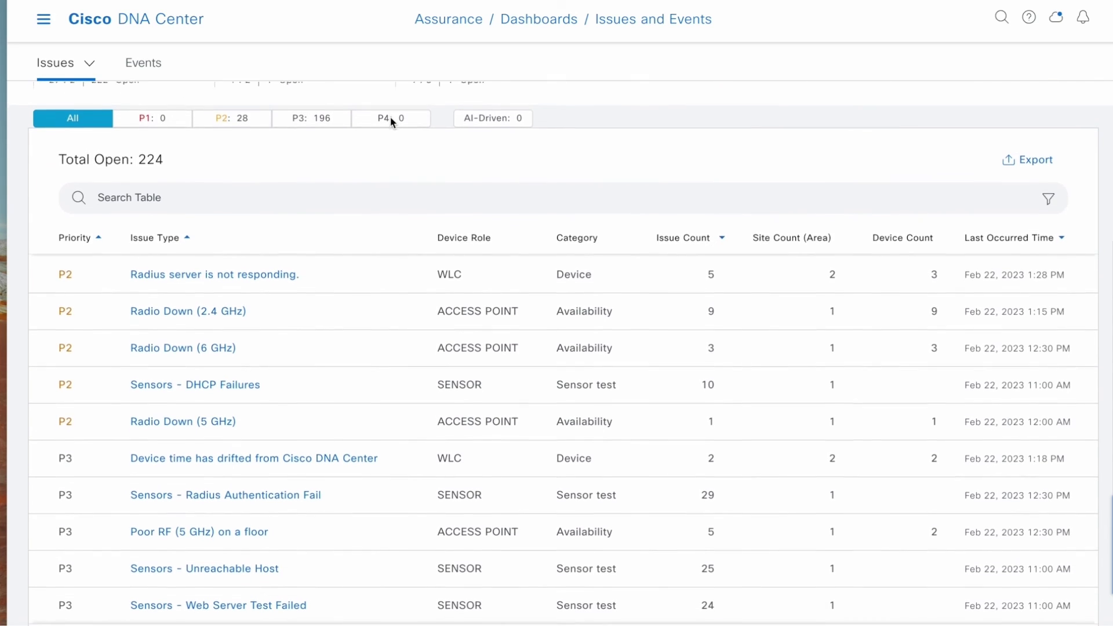
{"action": "left_click", "coordinate": [221, 347]}
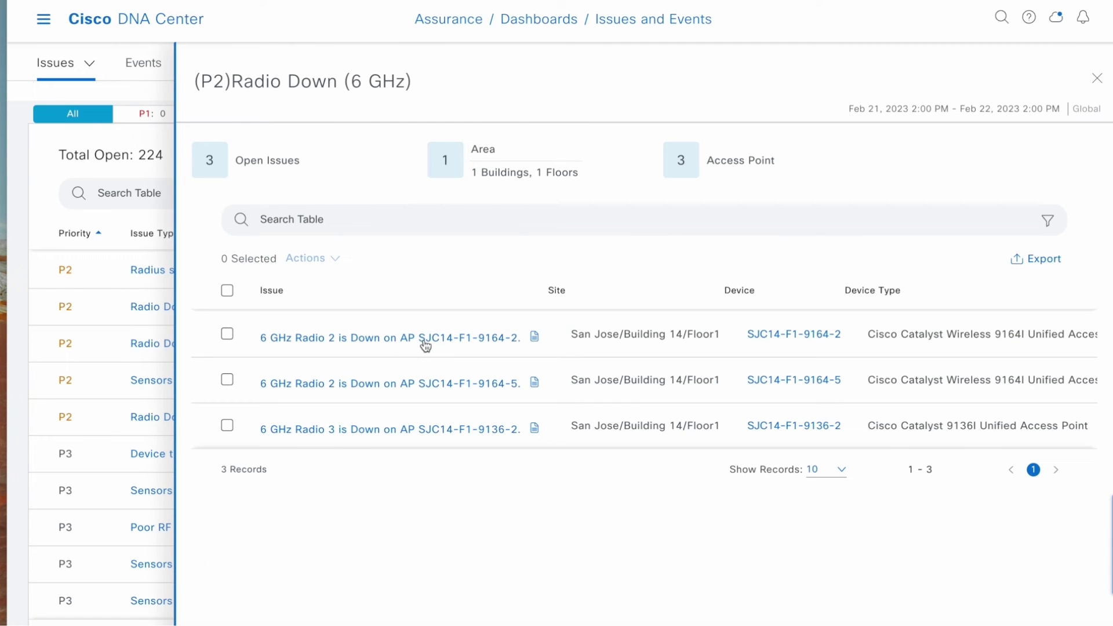
{"action": "left_click", "coordinate": [425, 342]}
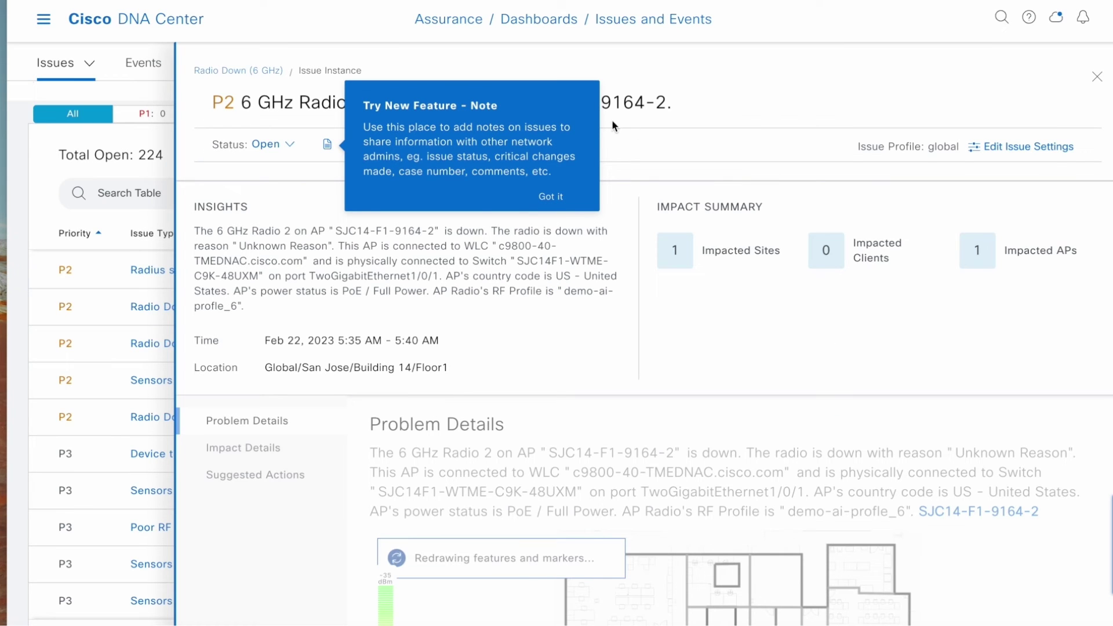
{"action": "left_click", "coordinate": [750, 74]}
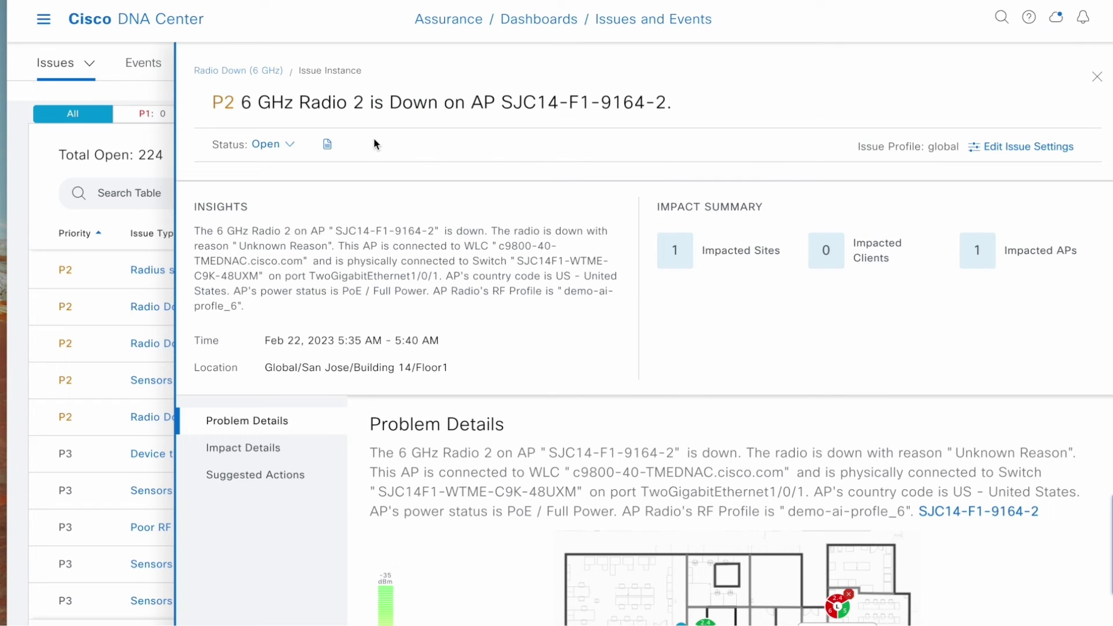
Save a note on the issue stating that internal case 123 was opened and assigned to a named colleague for followup, and close the details
{"action": "mouse_move", "coordinate": [327, 146]}
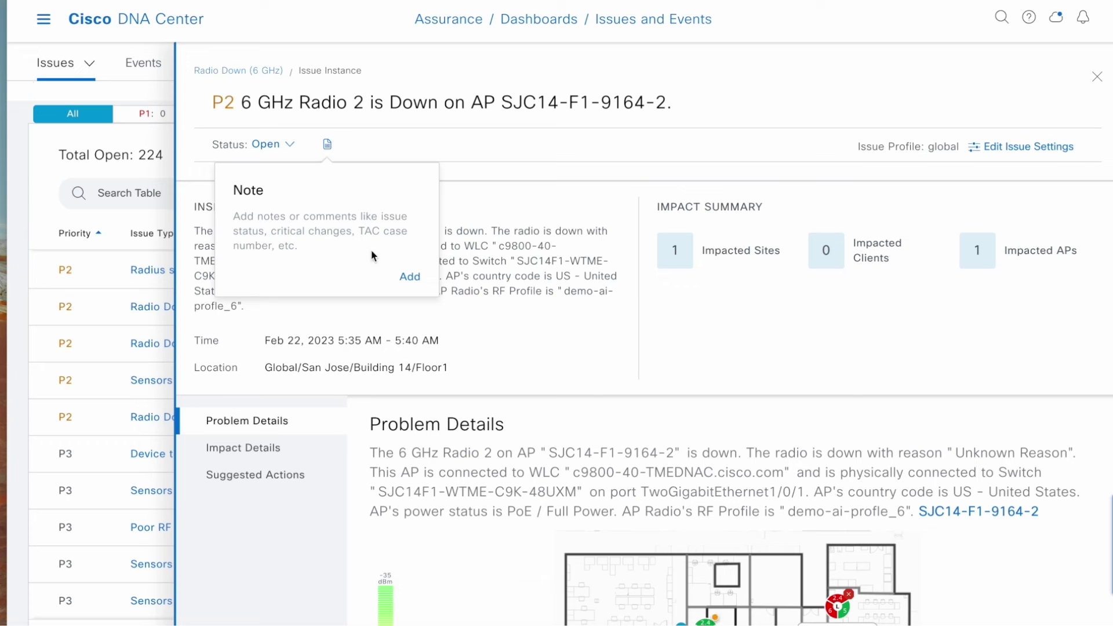
{"action": "left_click", "coordinate": [408, 276]}
{"action": "left_click", "coordinate": [470, 324]}
{"action": "type", "text": "Open"}
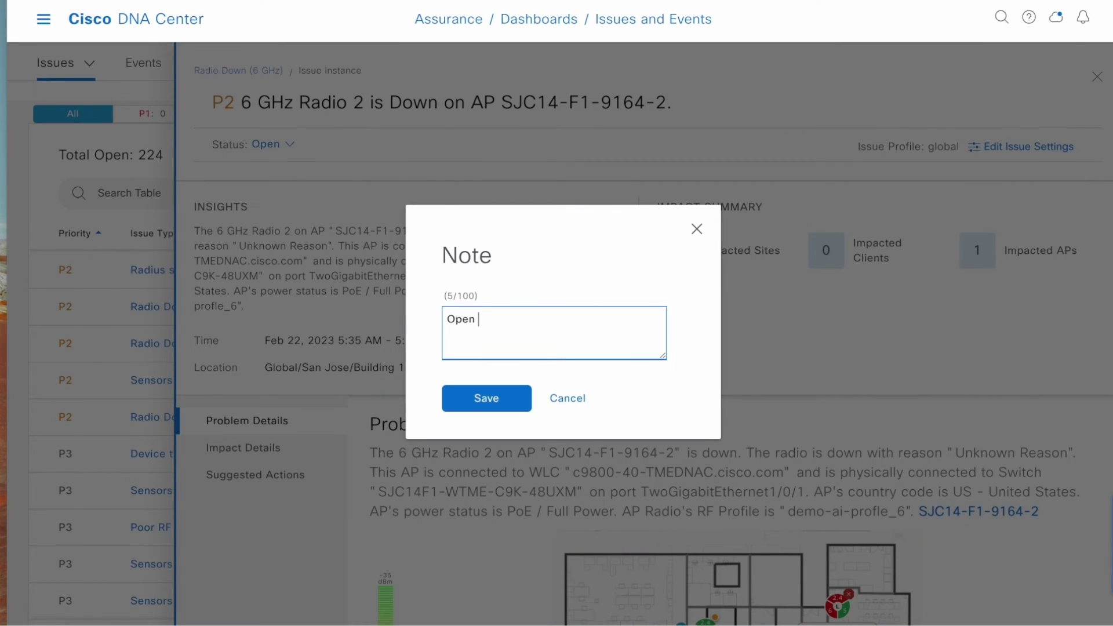
{"action": "type", "text": "ed internal case "}
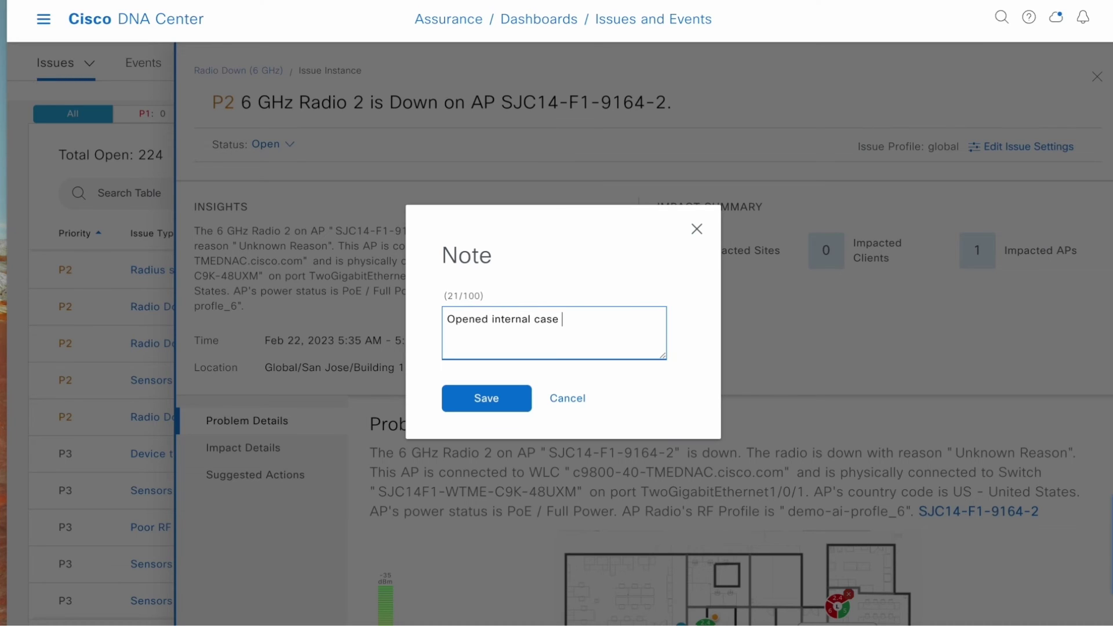
{"action": "type", "text": "123 and assigned it t"}
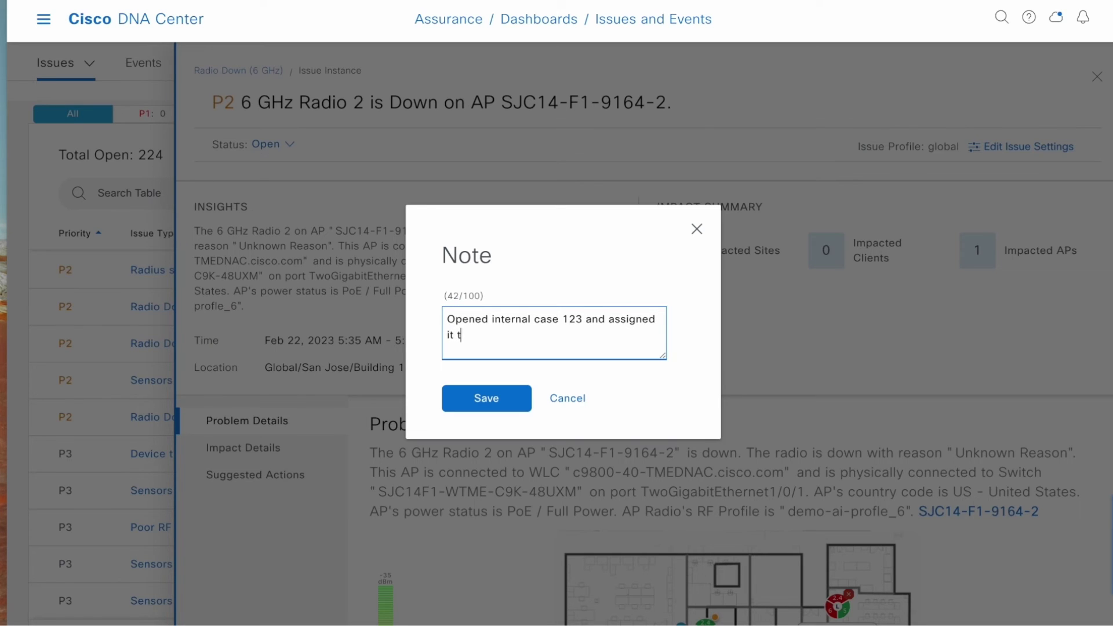
{"action": "type", "text": "o John for followup"}
{"action": "left_click", "coordinate": [491, 398]}
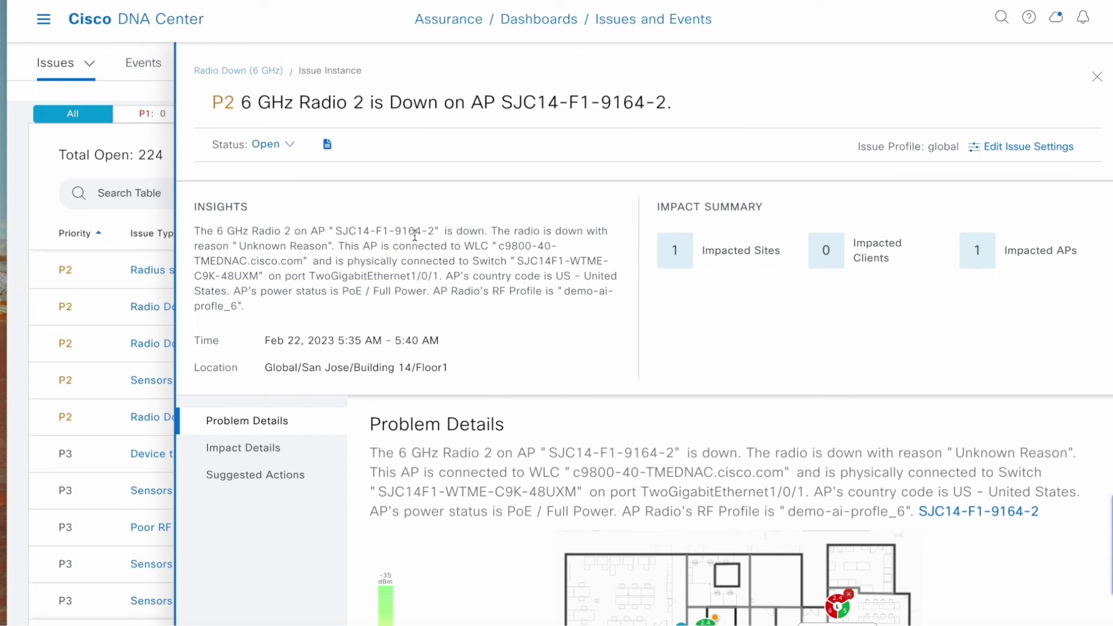
{"action": "left_click", "coordinate": [328, 147]}
{"action": "left_click", "coordinate": [1095, 80]}
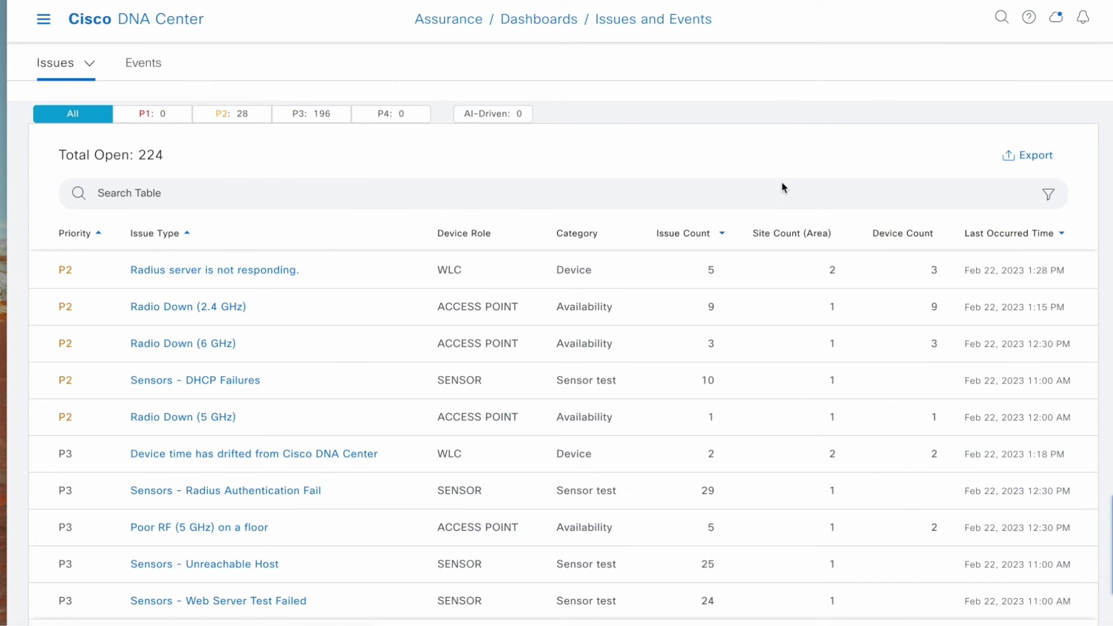
Reopen the Radio Down (6 GHz) issue list and check the notes for APs SJC14-F1-9164-2 and SJC14-F1-9164-5
{"action": "left_click", "coordinate": [227, 346]}
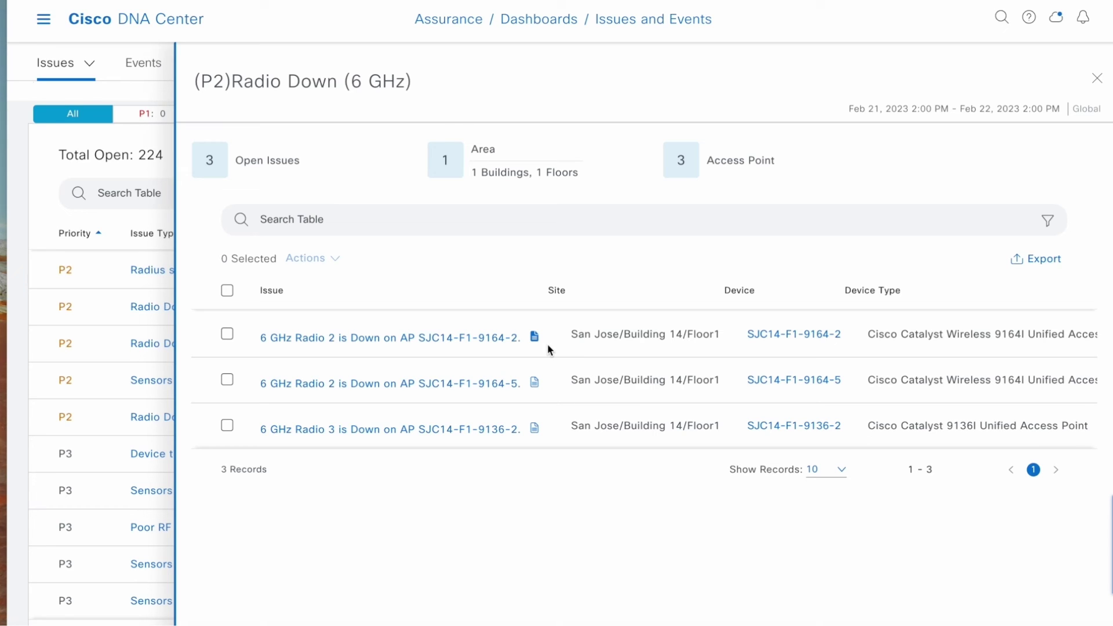
{"action": "mouse_move", "coordinate": [535, 341]}
{"action": "mouse_move", "coordinate": [535, 386]}
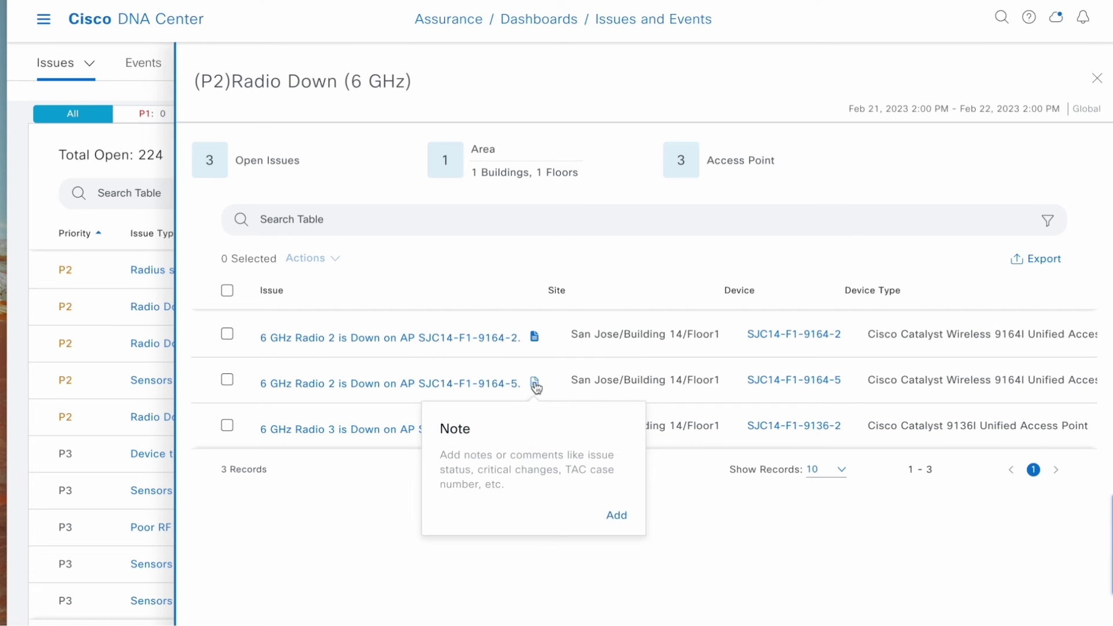
{"action": "left_click", "coordinate": [470, 294]}
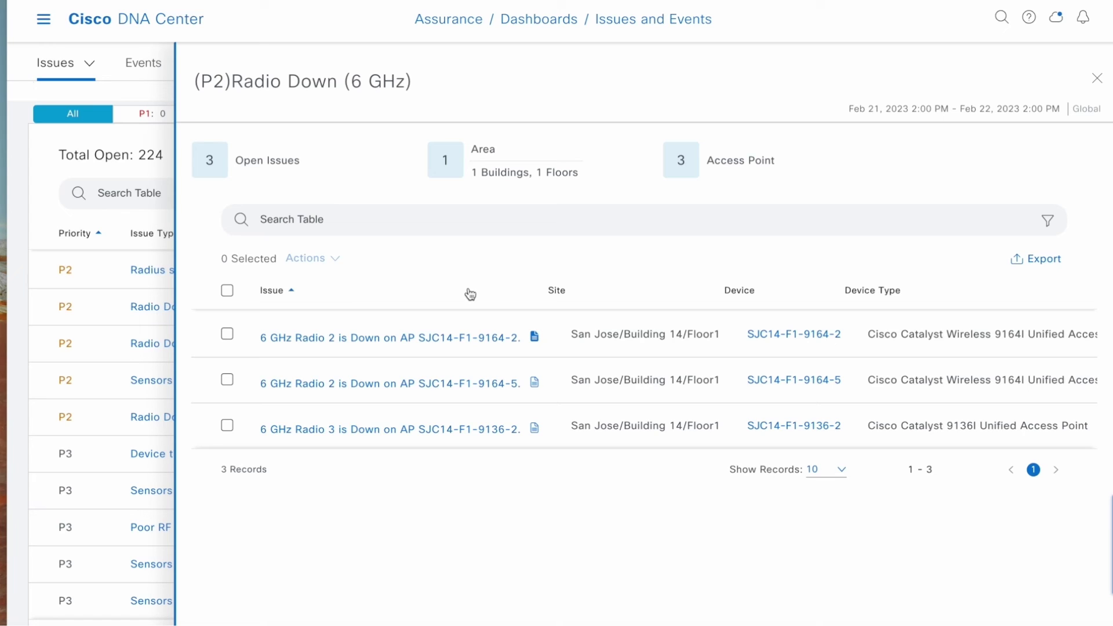
Examine the status options of the SJC14-F1-9164-2 issue, then return to the Issues and Events overview without changing its status
{"action": "left_click", "coordinate": [458, 343]}
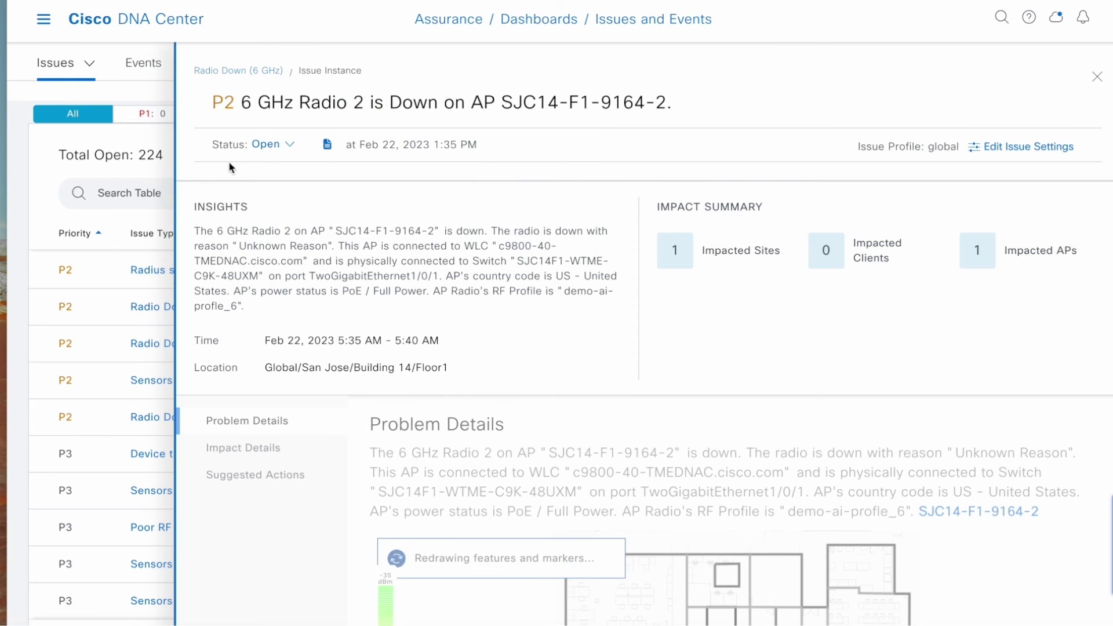
{"action": "left_click", "coordinate": [284, 146]}
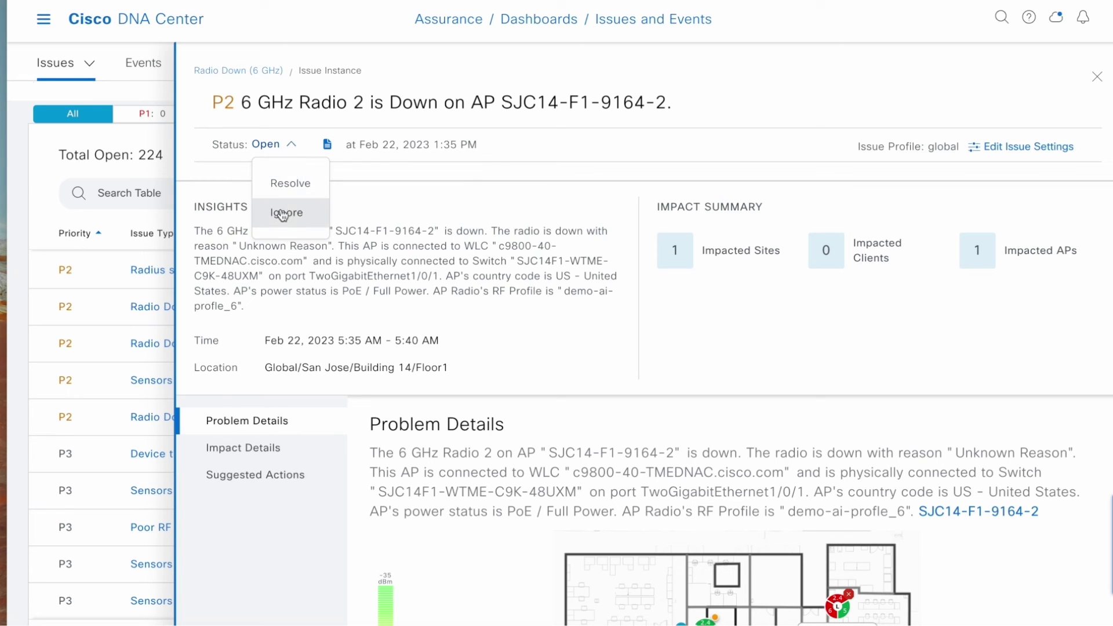
{"action": "left_click", "coordinate": [286, 142]}
{"action": "left_click", "coordinate": [285, 141]}
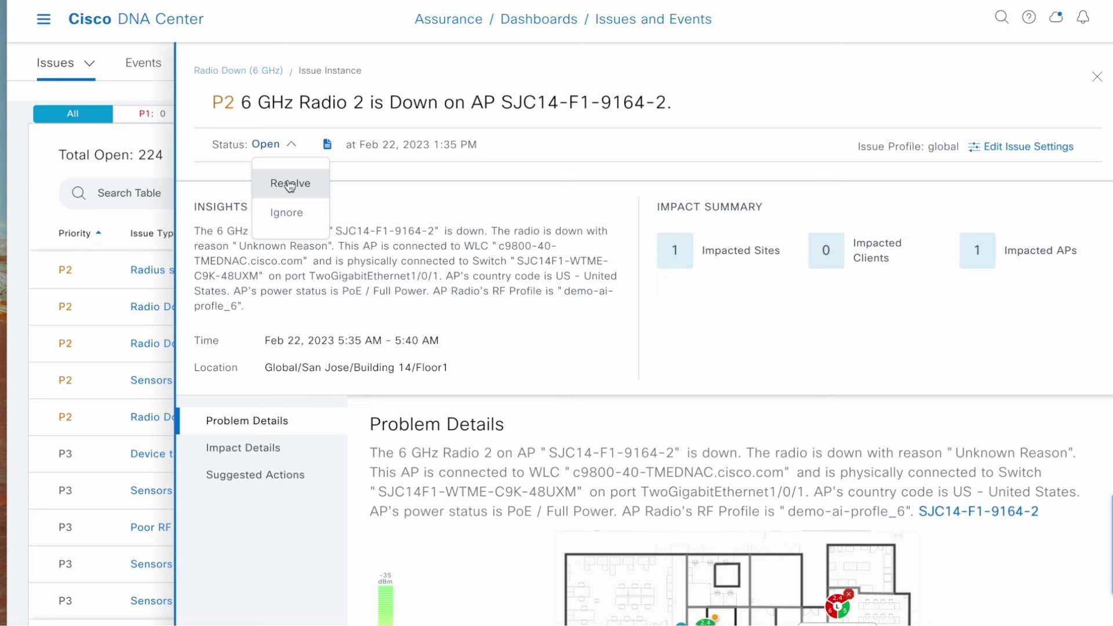
{"action": "left_click", "coordinate": [432, 65]}
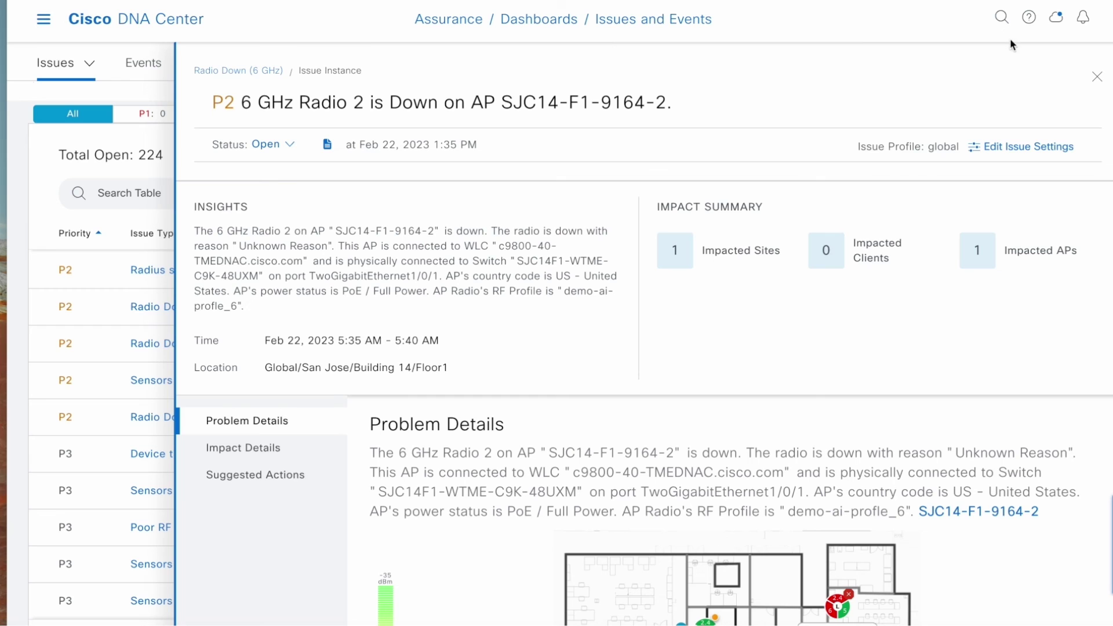
{"action": "left_click", "coordinate": [1096, 77]}
{"action": "scroll", "coordinate": [265, 191], "scroll_direction": "up", "scroll_amount": 5}
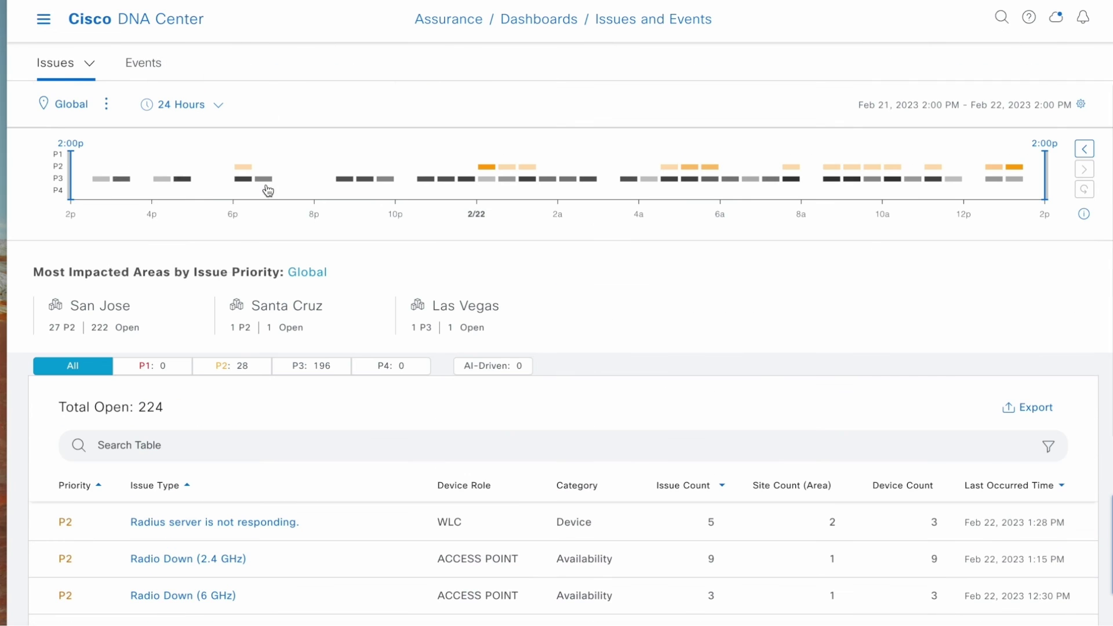
Check the resolved and ignored issue lists in the Issues and Events dashboard, then return to the open issues
{"action": "left_click", "coordinate": [88, 65]}
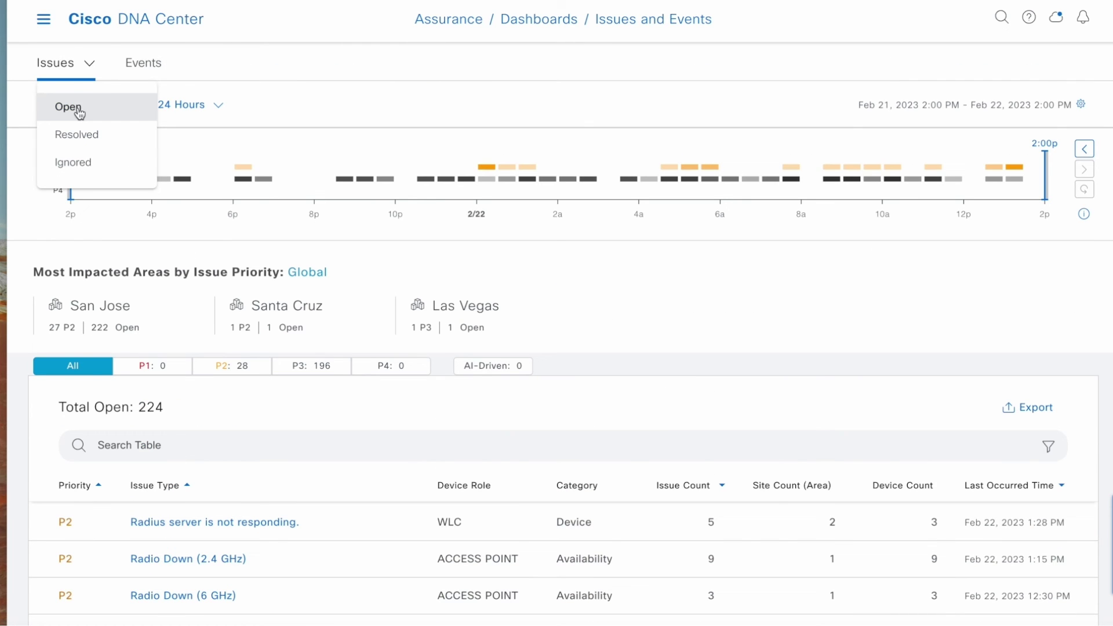
{"action": "left_click", "coordinate": [80, 143]}
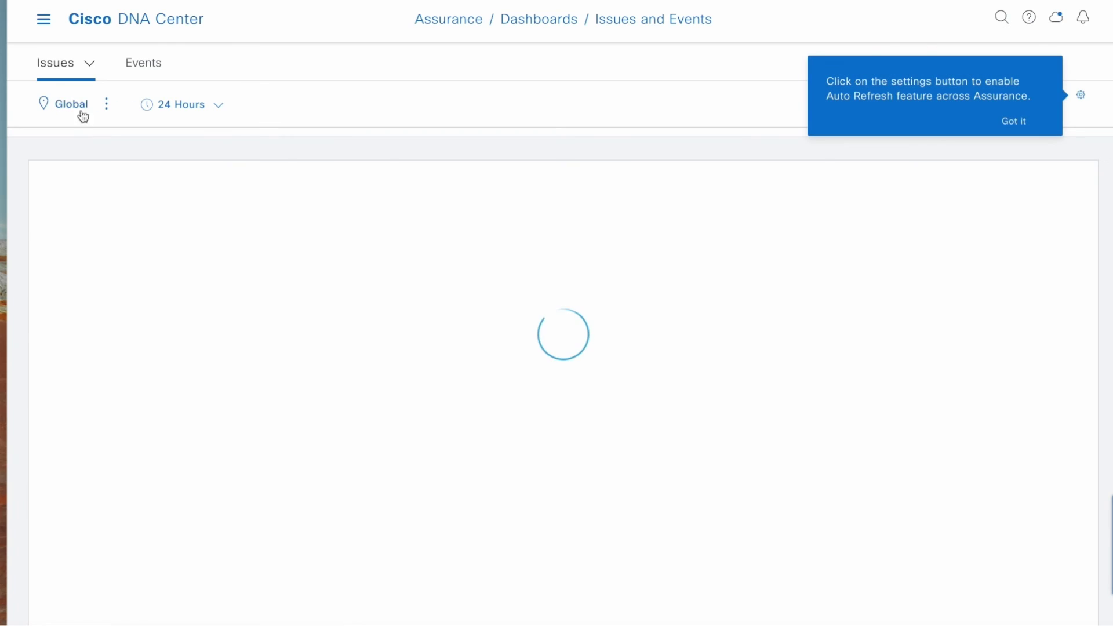
{"action": "mouse_move", "coordinate": [92, 66]}
{"action": "left_click", "coordinate": [88, 154]}
{"action": "mouse_move", "coordinate": [90, 66]}
{"action": "left_click", "coordinate": [82, 108]}
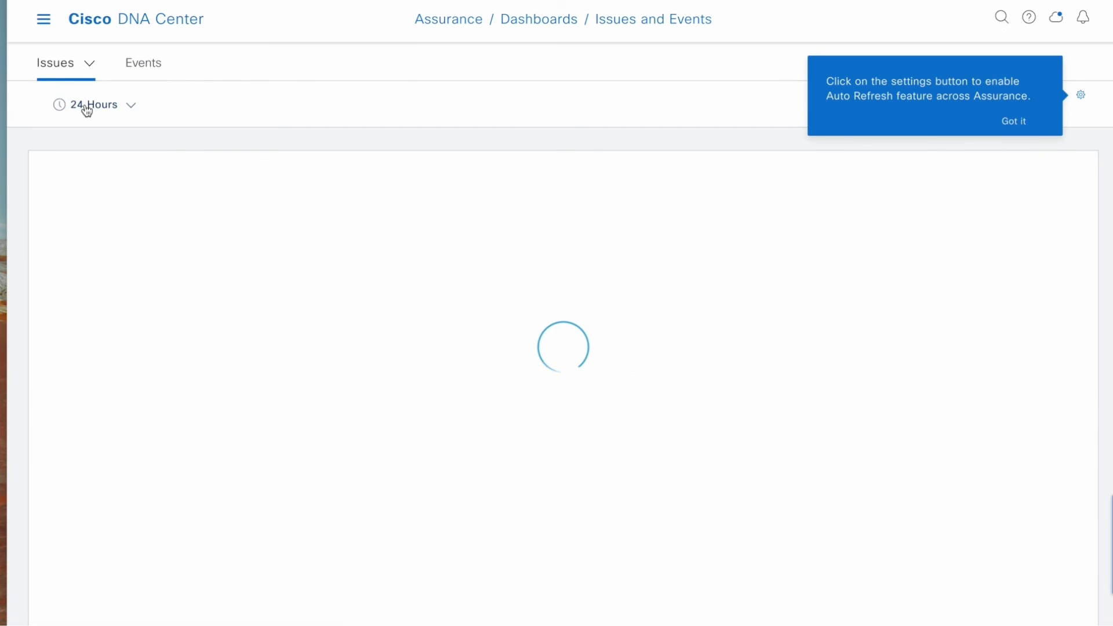
Open the Radio Down (2.4 GHz) issue list and look up AP Assurance_9130_1 by its copied name to view its Device 360 page
{"action": "scroll", "coordinate": [929, 56], "scroll_direction": "down", "scroll_amount": 1}
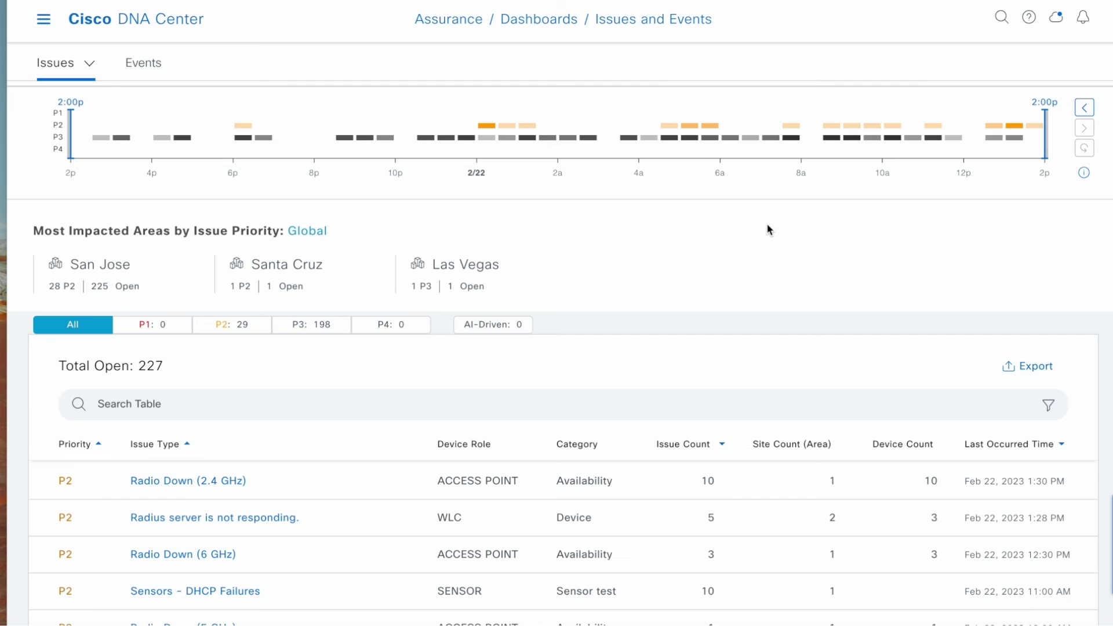
{"action": "scroll", "coordinate": [768, 230], "scroll_direction": "up", "scroll_amount": 1}
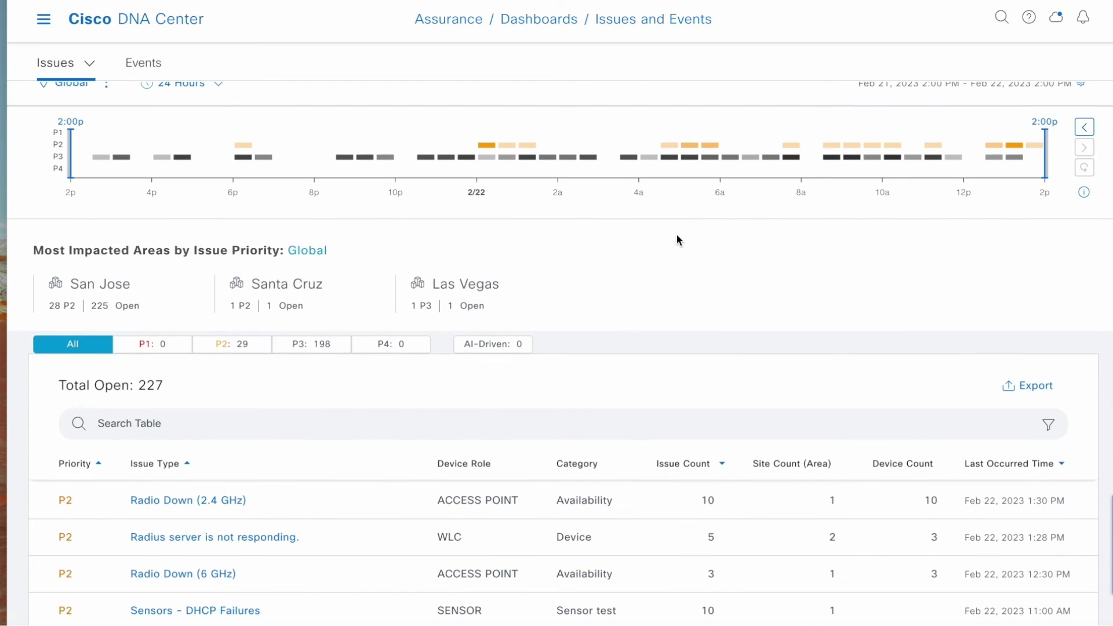
{"action": "scroll", "coordinate": [358, 393], "scroll_direction": "down", "scroll_amount": 1}
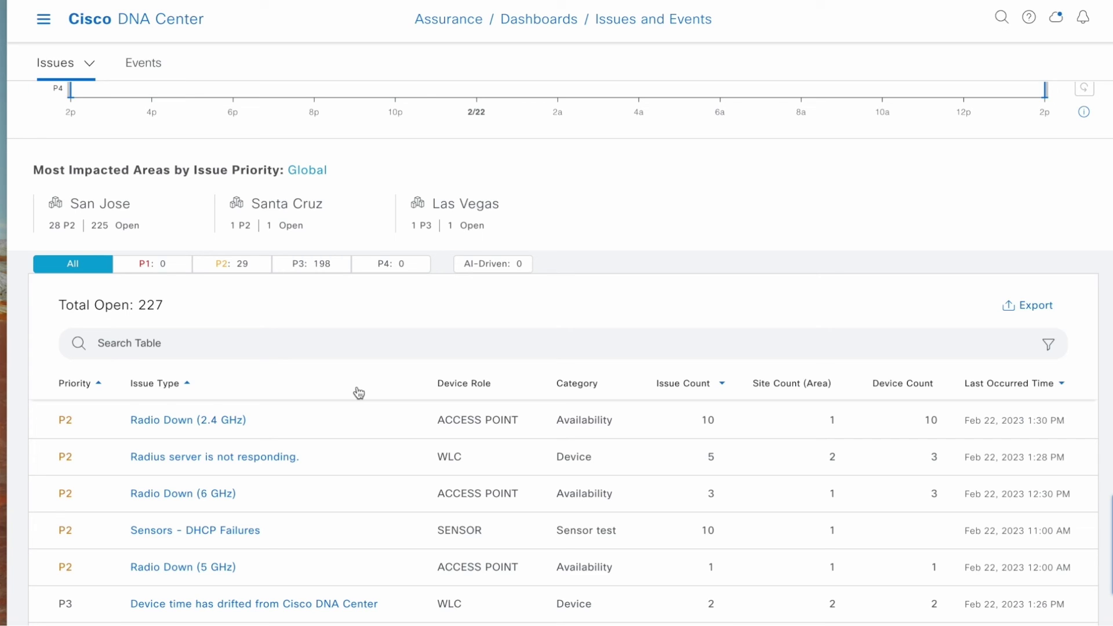
{"action": "scroll", "coordinate": [359, 393], "scroll_direction": "down", "scroll_amount": 1}
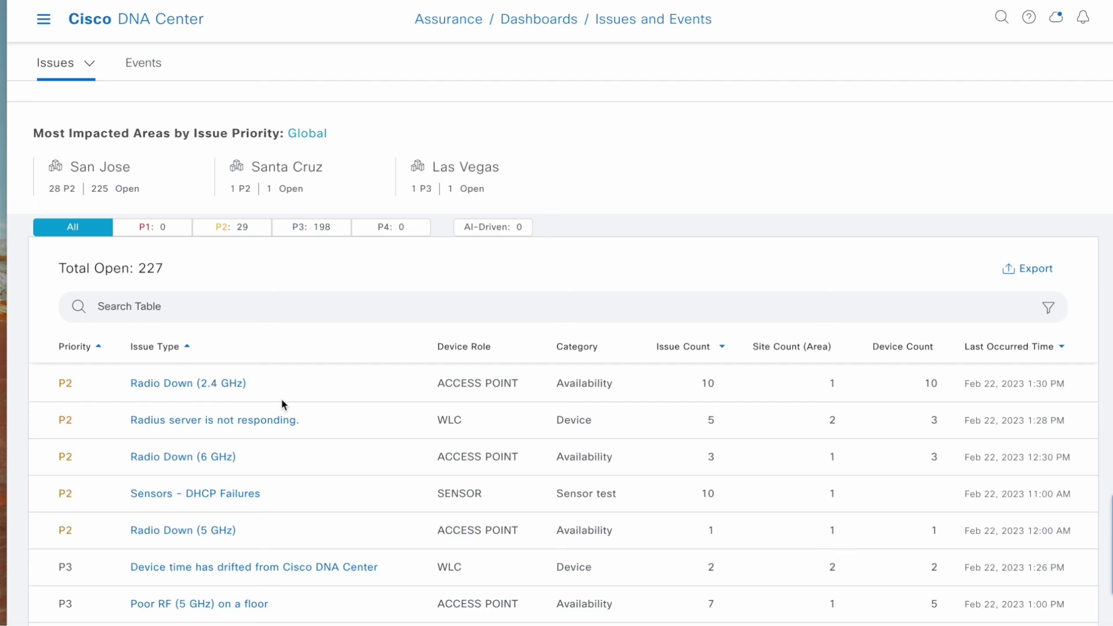
{"action": "scroll", "coordinate": [376, 402], "scroll_direction": "up", "scroll_amount": 1}
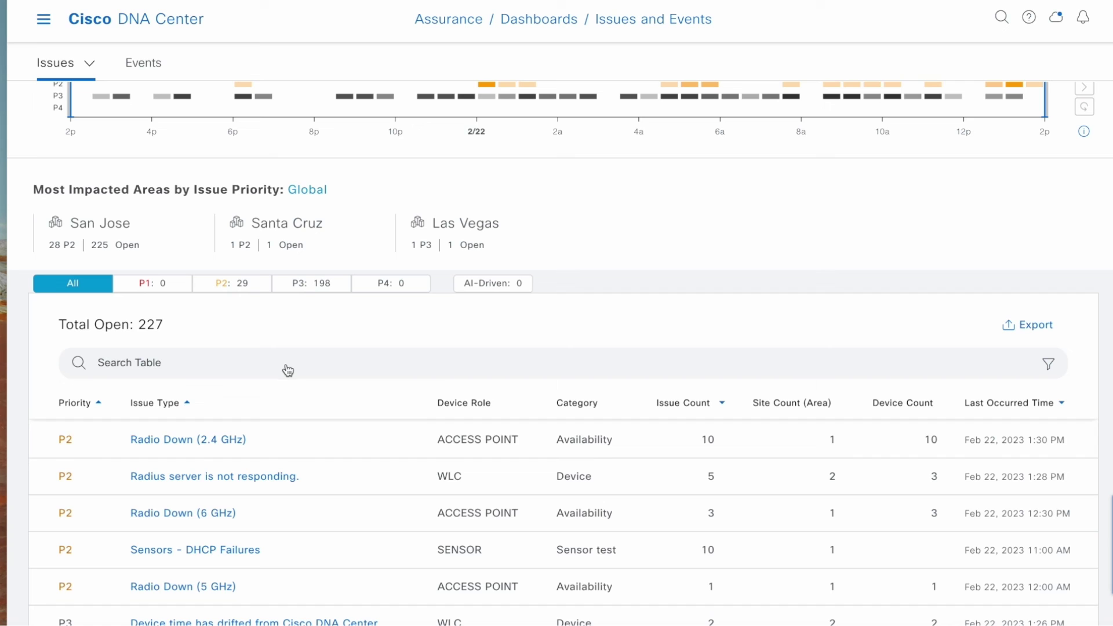
{"action": "left_click", "coordinate": [239, 441]}
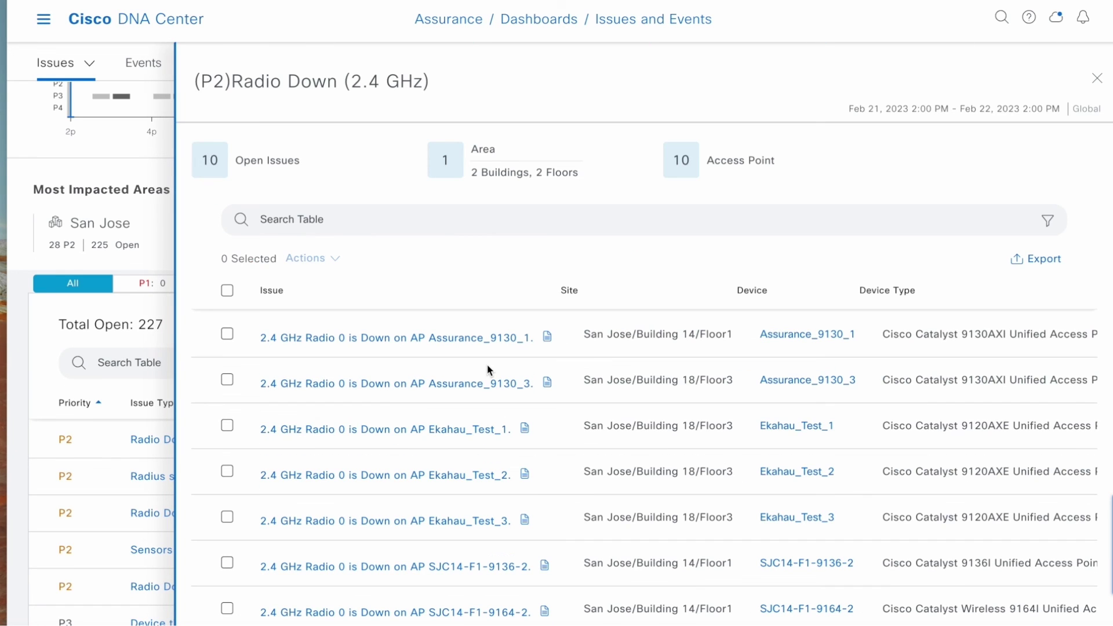
{"action": "right_click", "coordinate": [797, 338]}
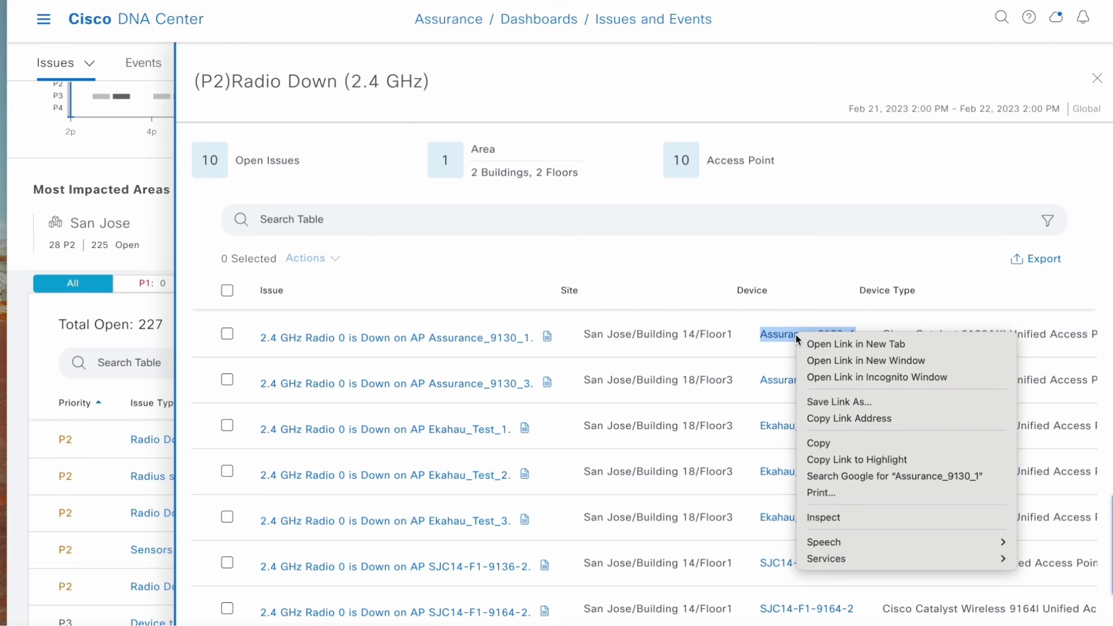
{"action": "left_click", "coordinate": [822, 442]}
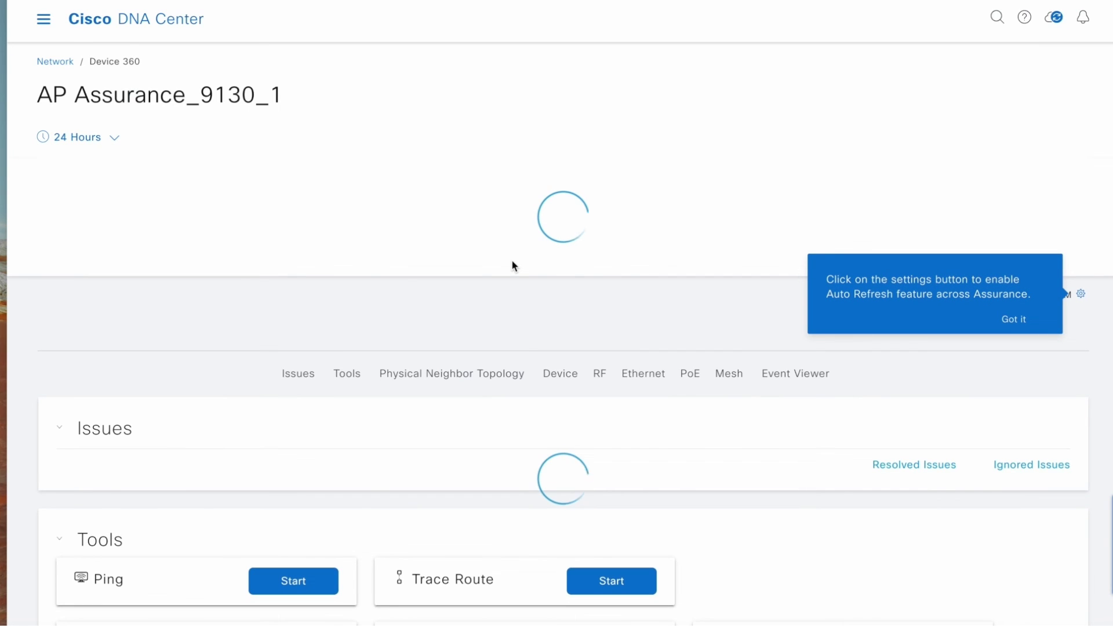
Review the AP's device health details and open issues in Device 360, then return to Assurance's Issues and Events dashboard
{"action": "scroll", "coordinate": [511, 259], "scroll_direction": "down", "scroll_amount": 2}
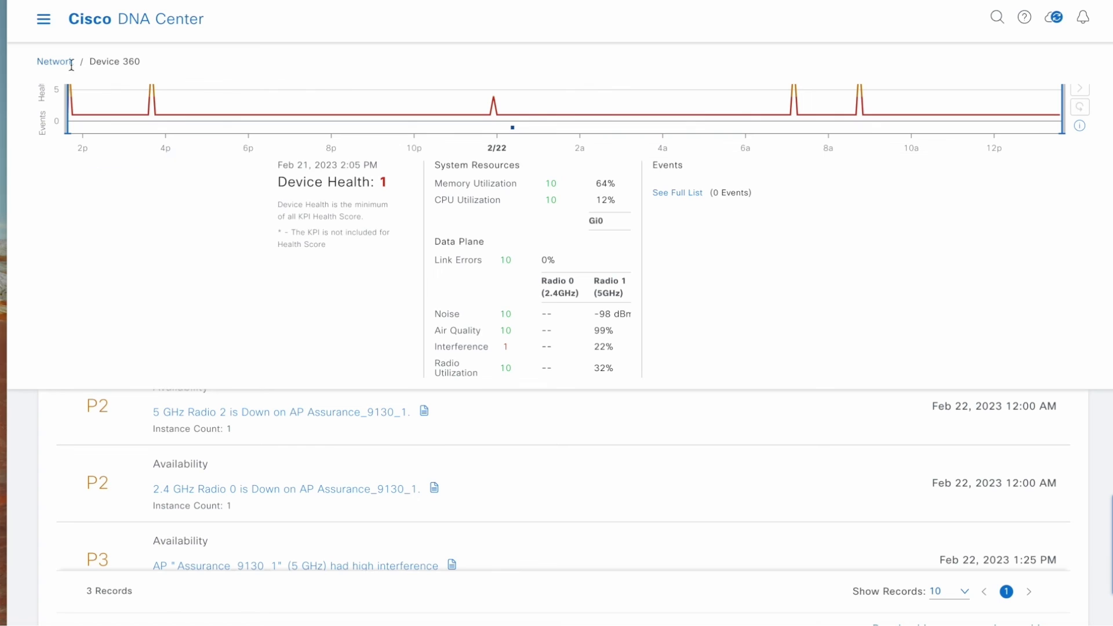
{"action": "left_click", "coordinate": [44, 22]}
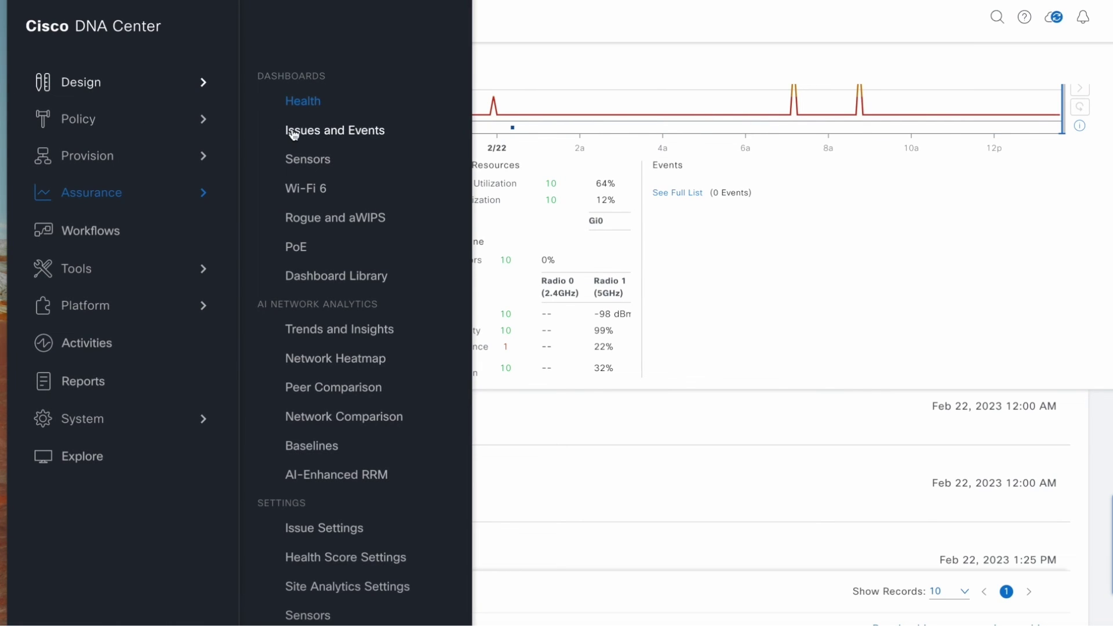
{"action": "left_click", "coordinate": [308, 131]}
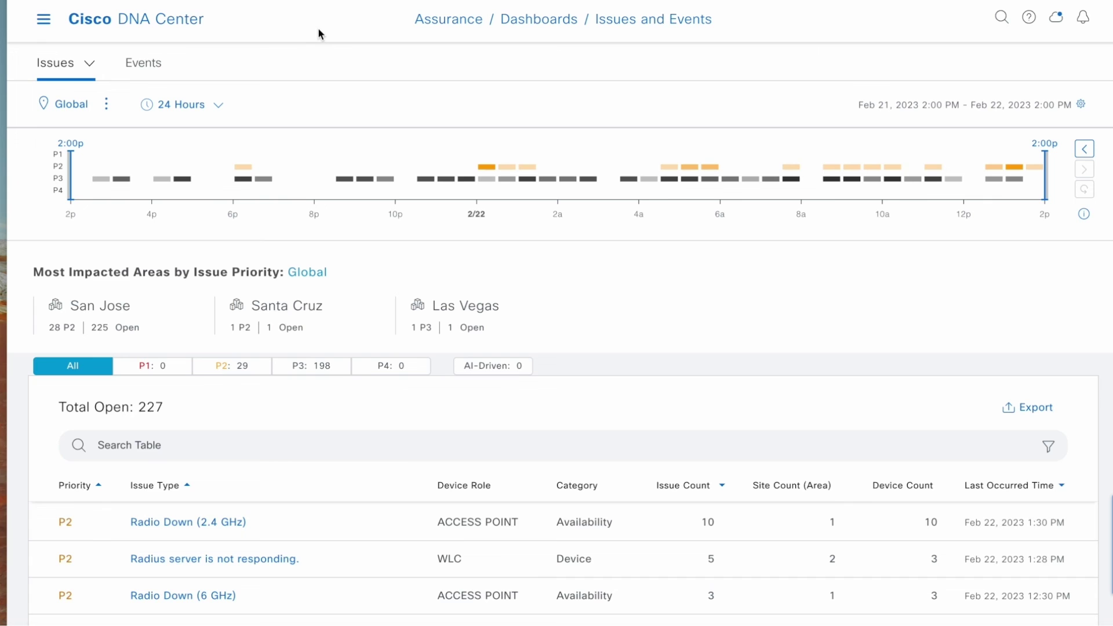
Go to the Provision inventory, filter it to wireless controllers, and select the controller with IP address 172.20.226.210
{"action": "left_click", "coordinate": [44, 19]}
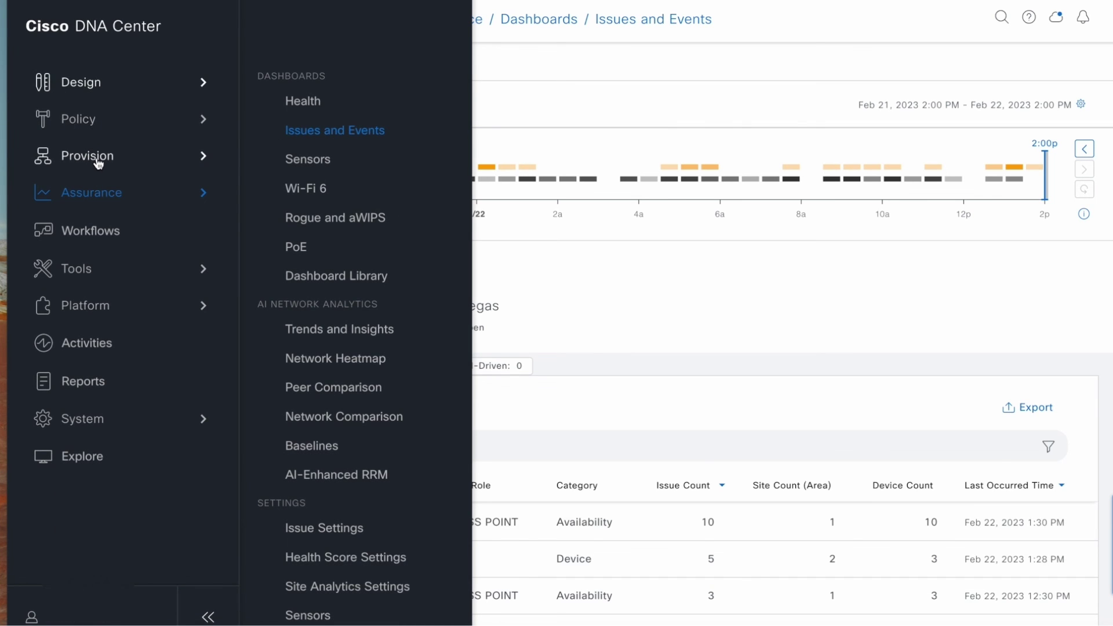
{"action": "mouse_move", "coordinate": [95, 160]}
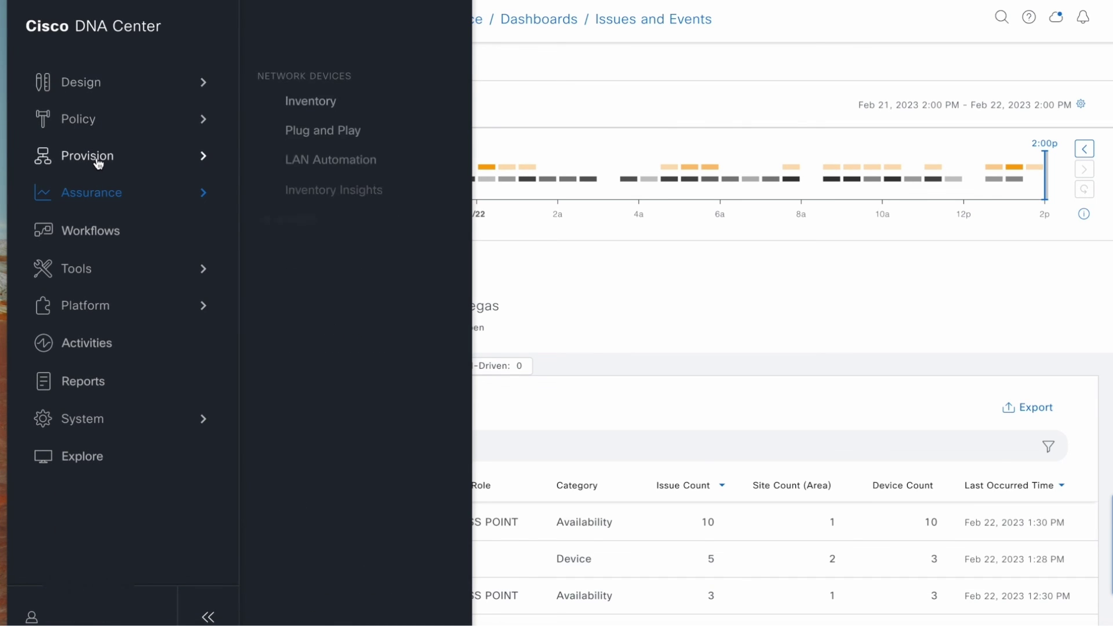
{"action": "left_click", "coordinate": [302, 107]}
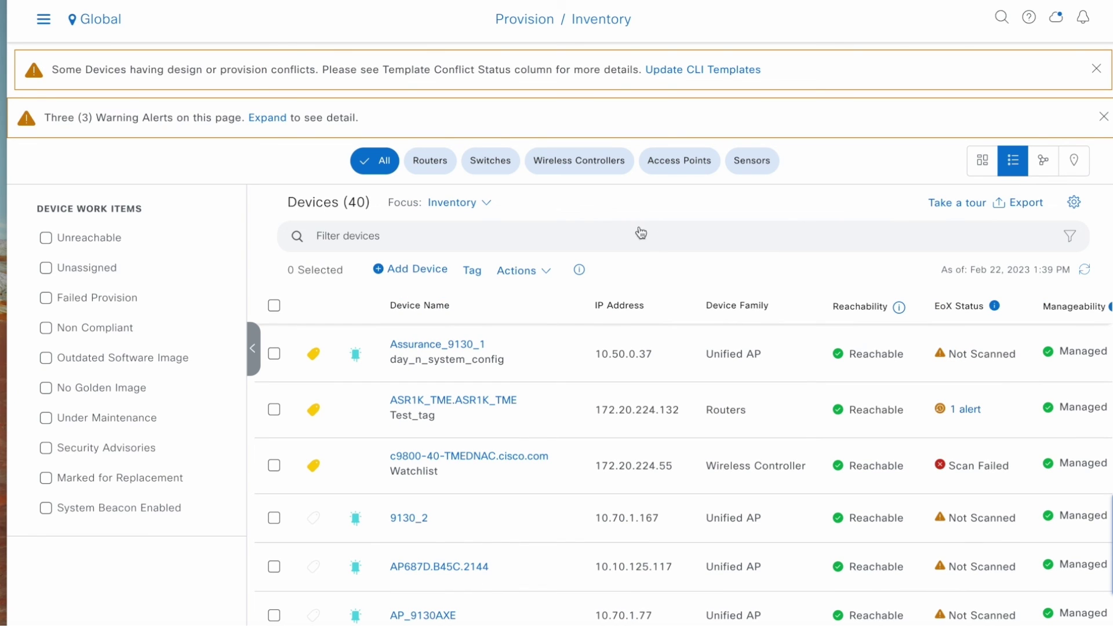
{"action": "left_click", "coordinate": [598, 165]}
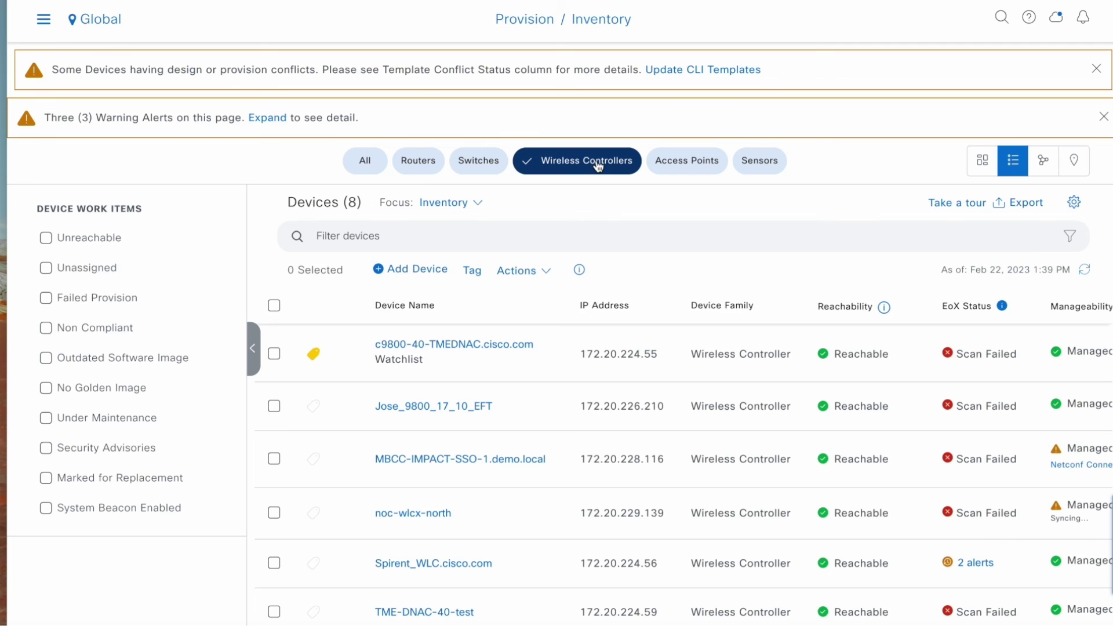
{"action": "scroll", "coordinate": [406, 290], "scroll_direction": "down", "scroll_amount": 1}
{"action": "left_click", "coordinate": [274, 393]}
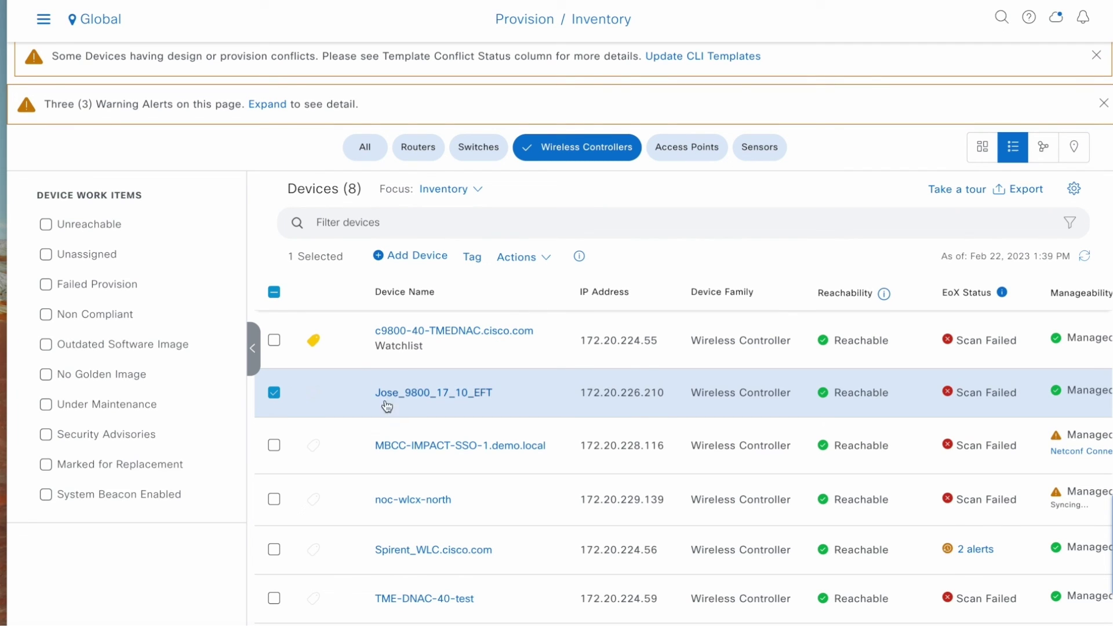
Examine the Schedule Maintenance form for the selected controller, including its reason, maintenance window and recurrence settings, and leave without submitting
{"action": "left_click", "coordinate": [545, 258]}
{"action": "mouse_move", "coordinate": [548, 293]}
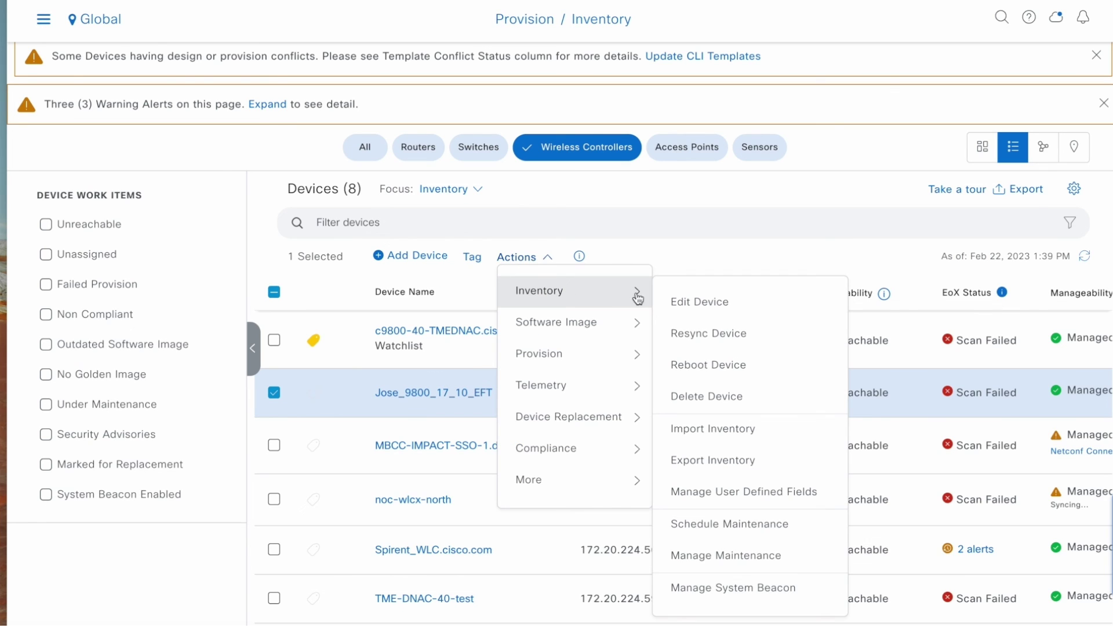
{"action": "left_click", "coordinate": [722, 526]}
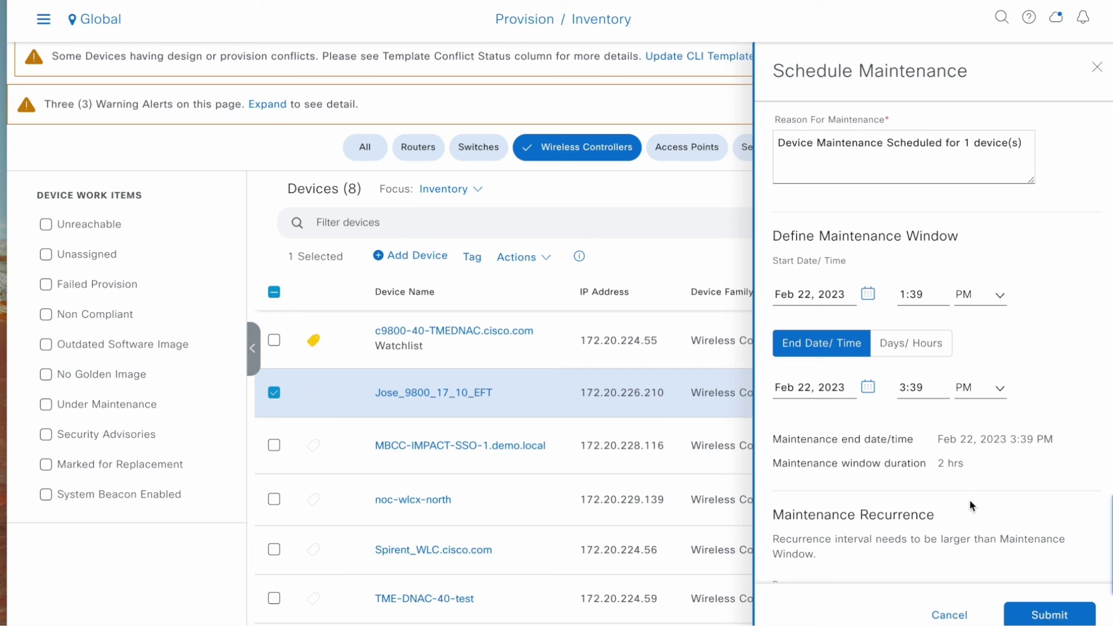
{"action": "left_click", "coordinate": [956, 614]}
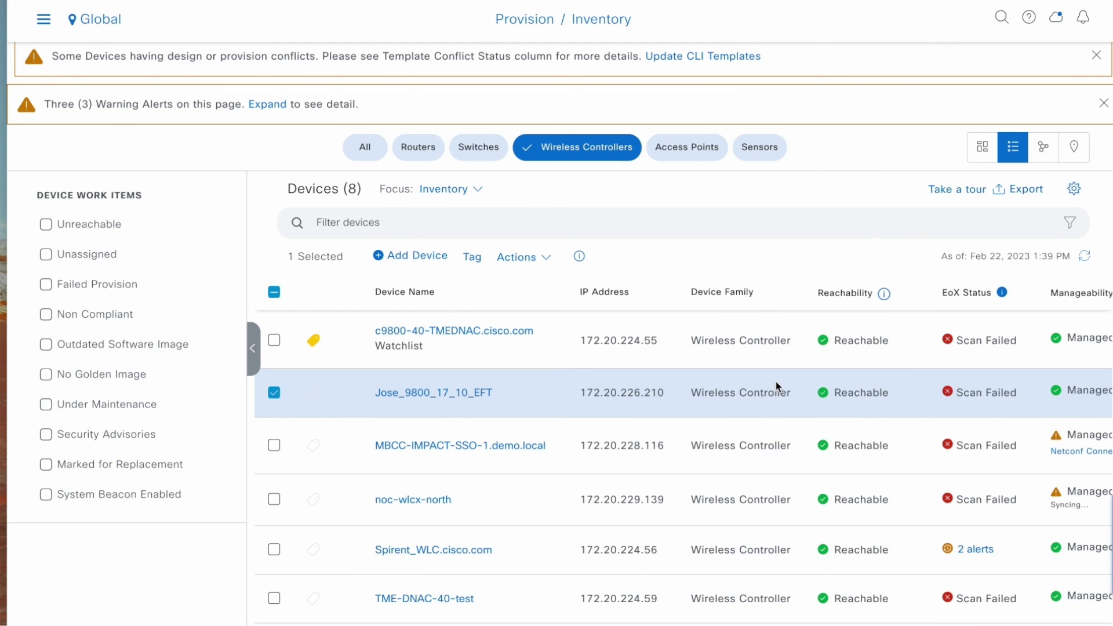
Return to Assurance's Issues and Events dashboard and dismiss the Auto Refresh tip
{"action": "left_click", "coordinate": [52, 20]}
{"action": "mouse_move", "coordinate": [105, 201]}
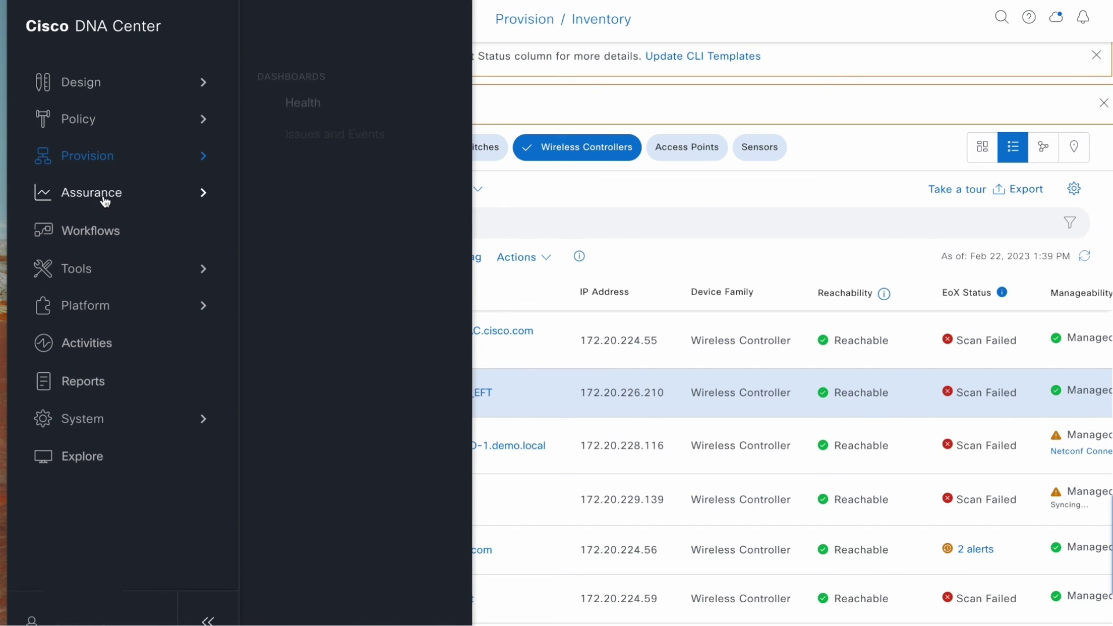
{"action": "left_click", "coordinate": [323, 131]}
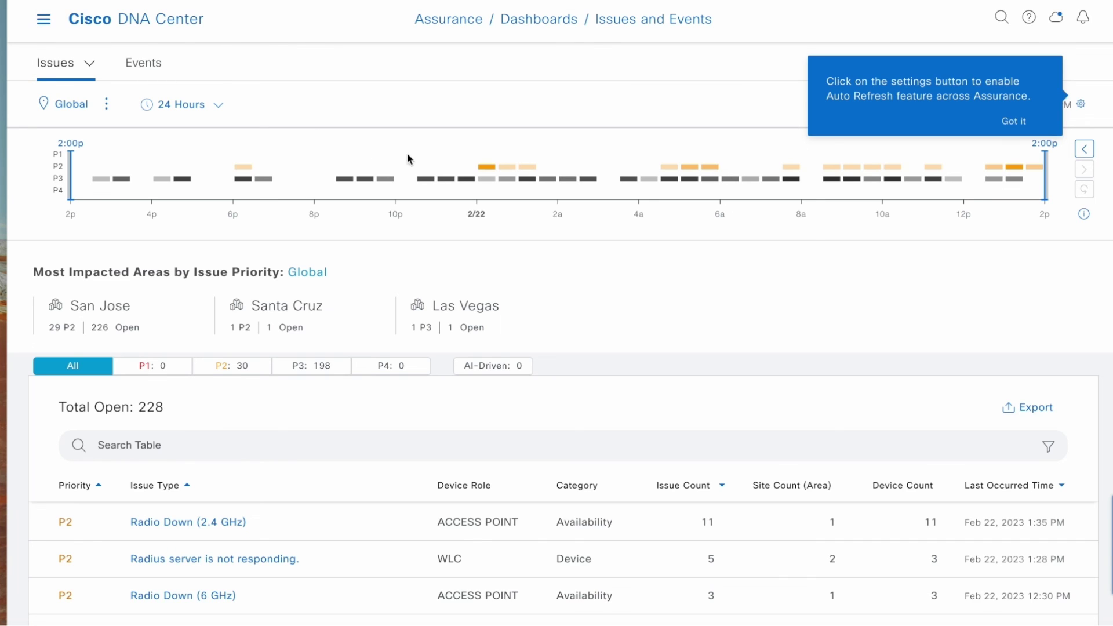
{"action": "left_click", "coordinate": [713, 290]}
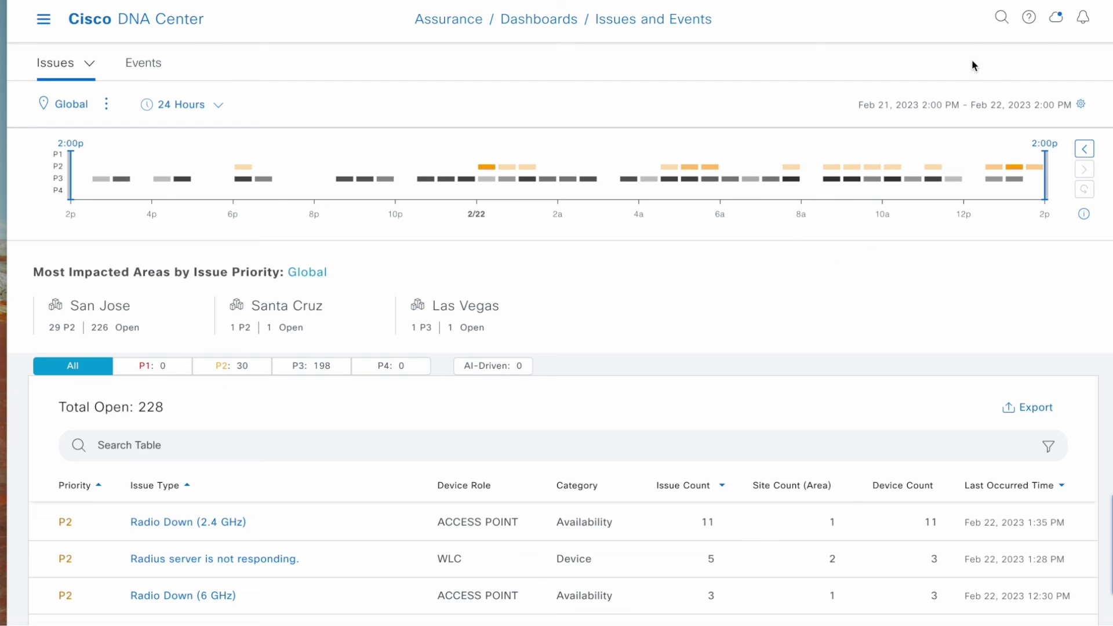
Open the Make a Wish feedback form from the help options, view its fields, and close it without sending
{"action": "left_click", "coordinate": [1030, 18]}
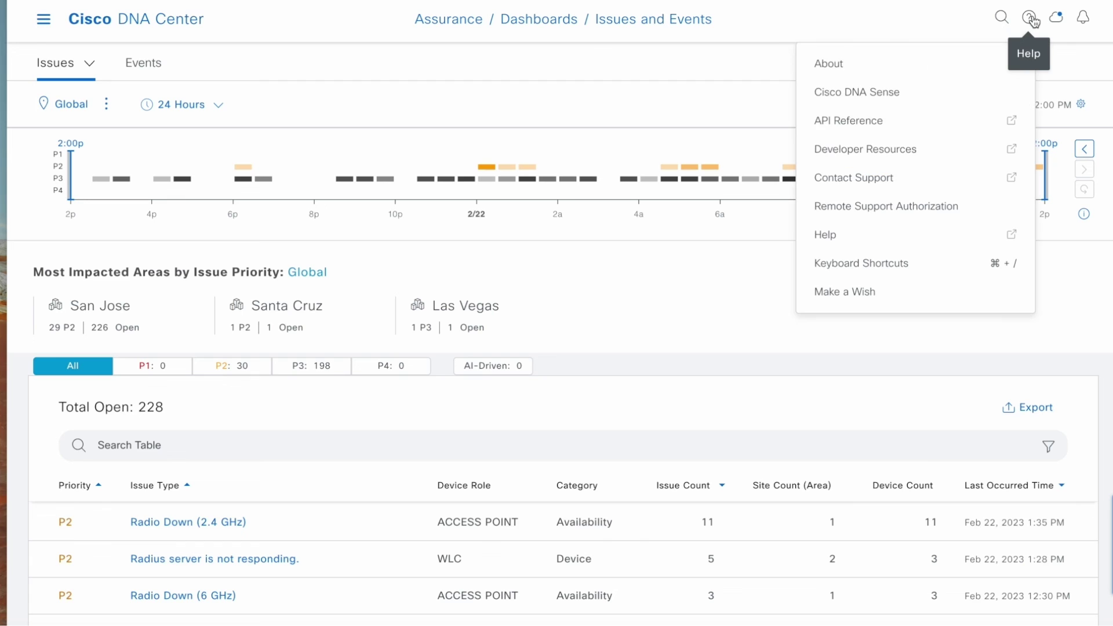
{"action": "left_click", "coordinate": [910, 291]}
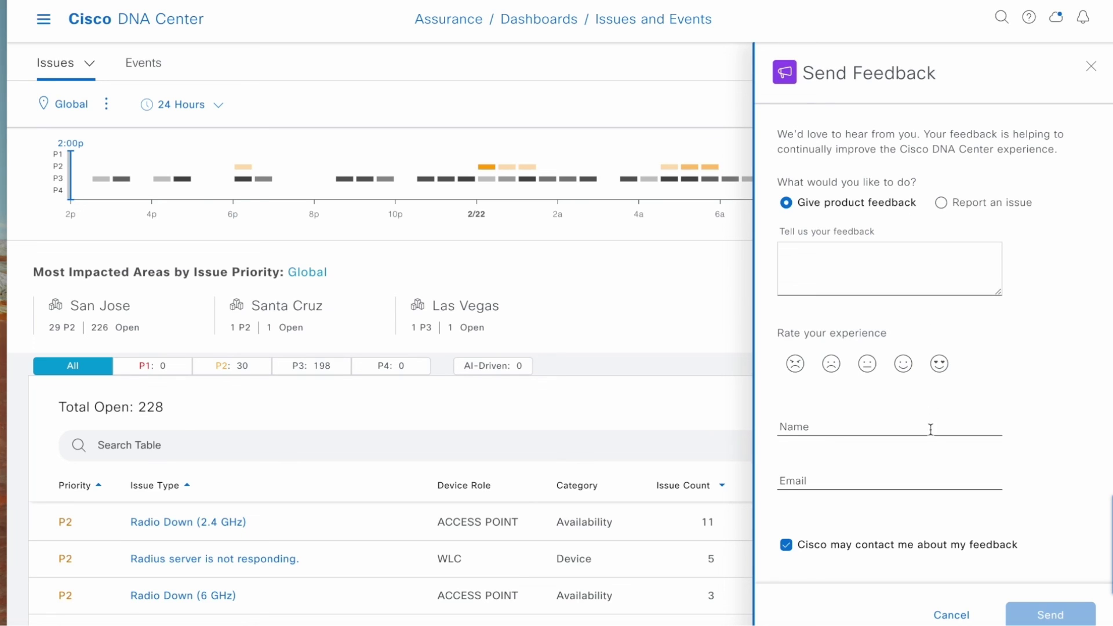
{"action": "left_click", "coordinate": [951, 614]}
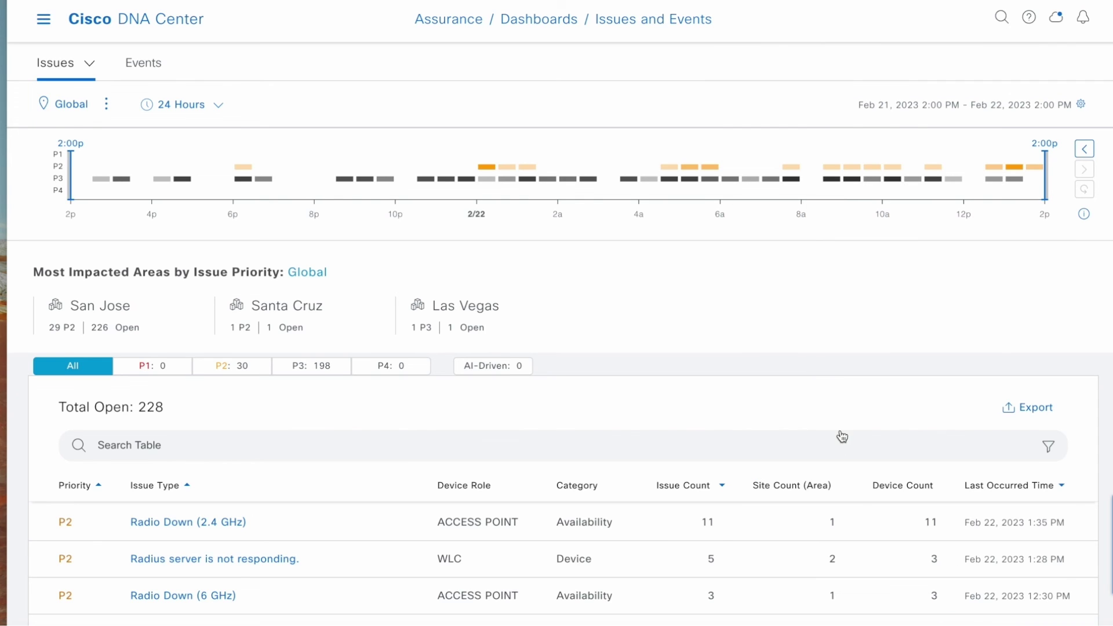